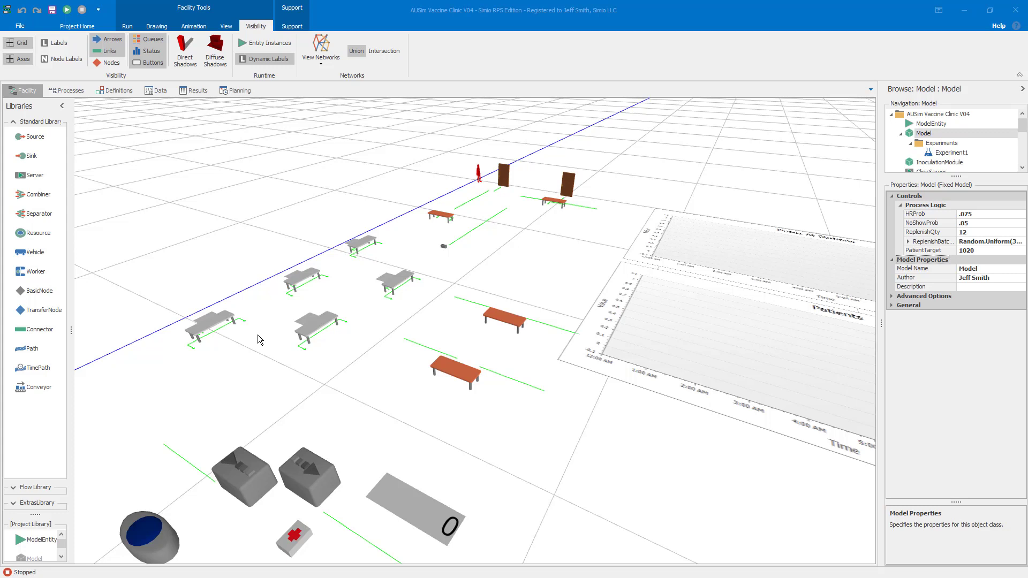
Step: Run the vaccine clinic simulation with the speed factor set to 1
left_click(67, 9)
scroll(458, 399, "up", 3)
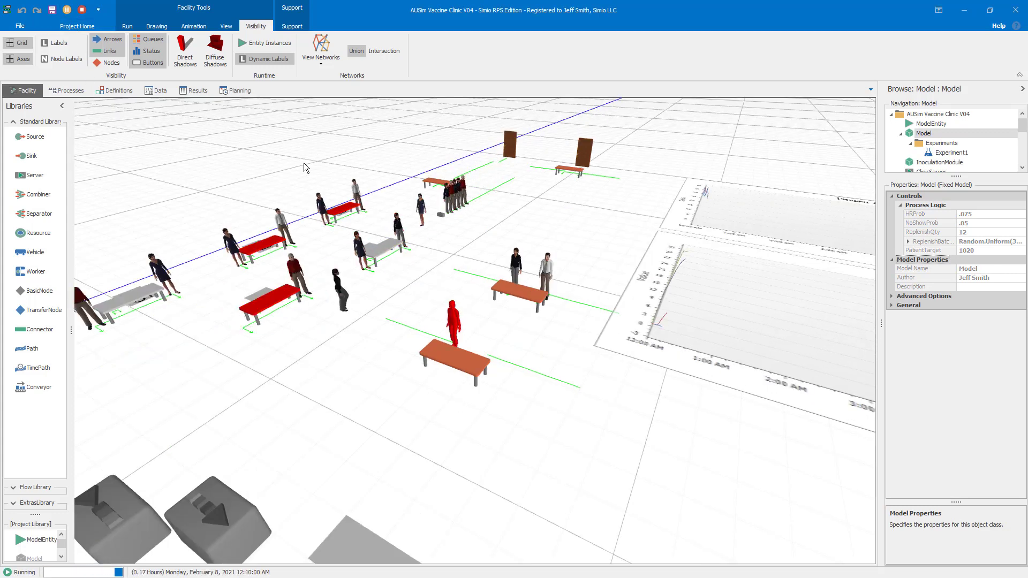
left_click(127, 26)
double_click(400, 43)
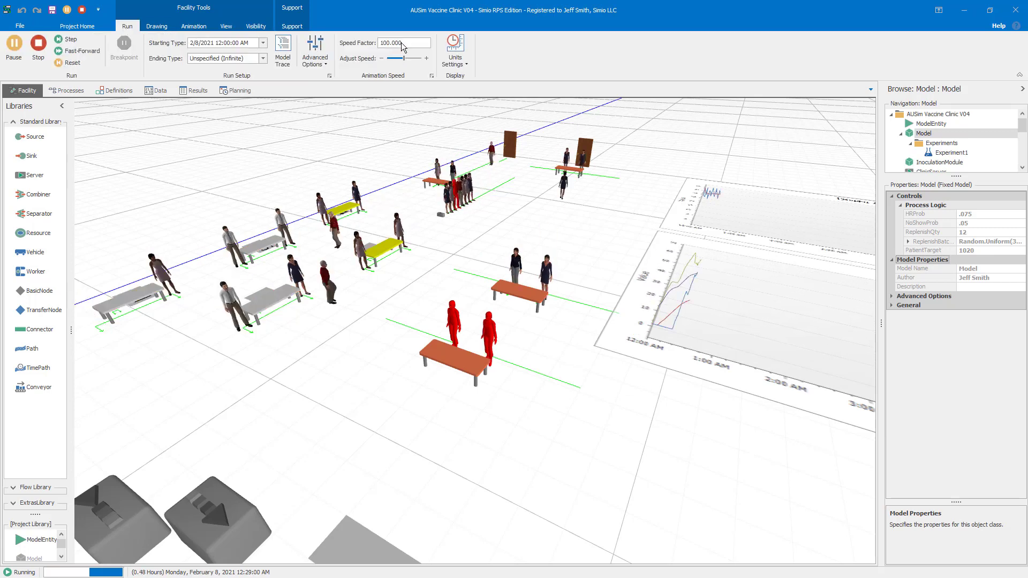
type("1")
key("Return")
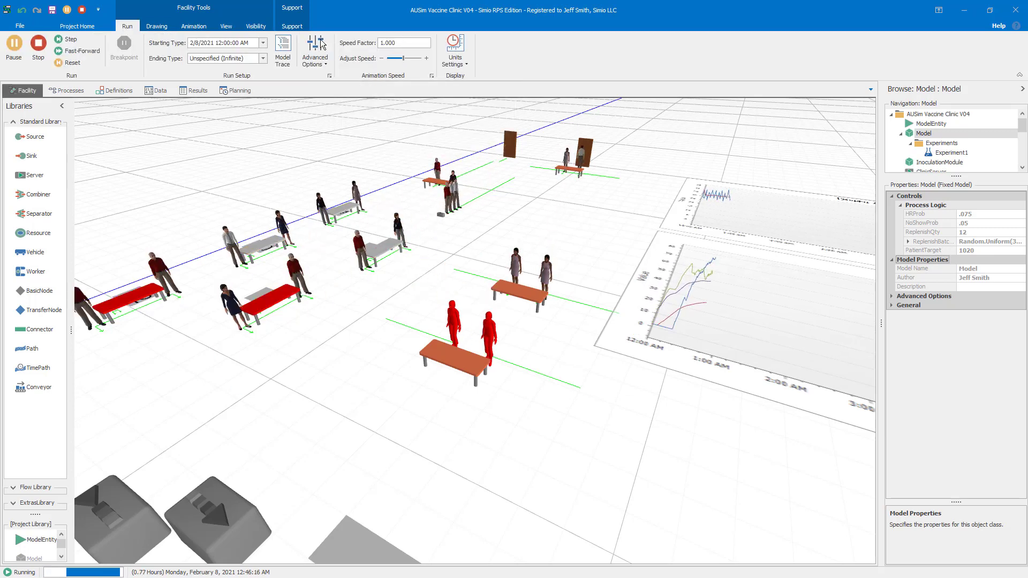
Step: Watch the clinic floor, then stop the run and switch to the Excel capacity workbook
scroll(333, 364, "down", 2)
scroll(354, 401, "up", 1)
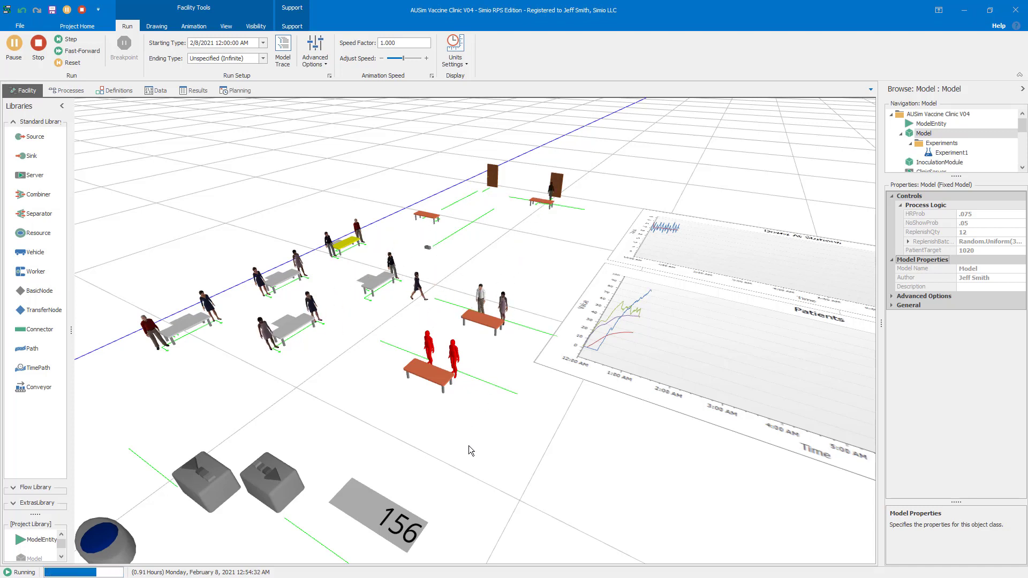
scroll(572, 357, "down", 5)
left_click_drag(572, 355, 551, 383)
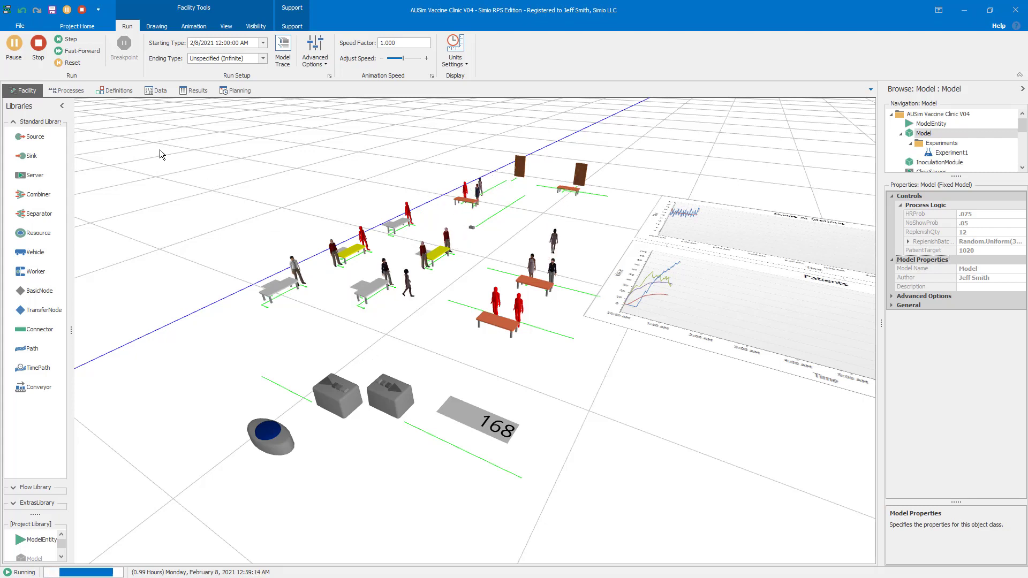
left_click(38, 46)
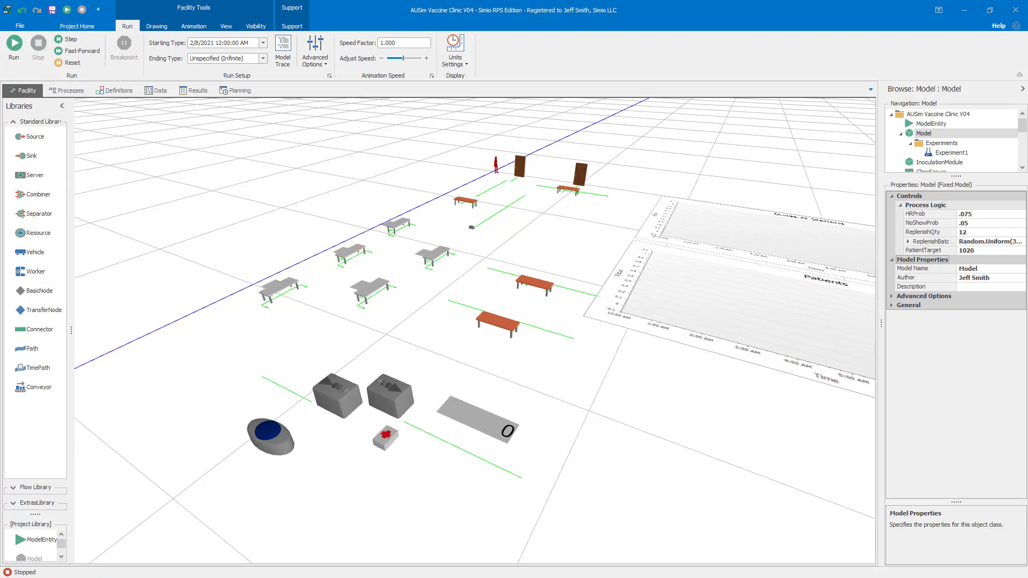
key("alt+Tab")
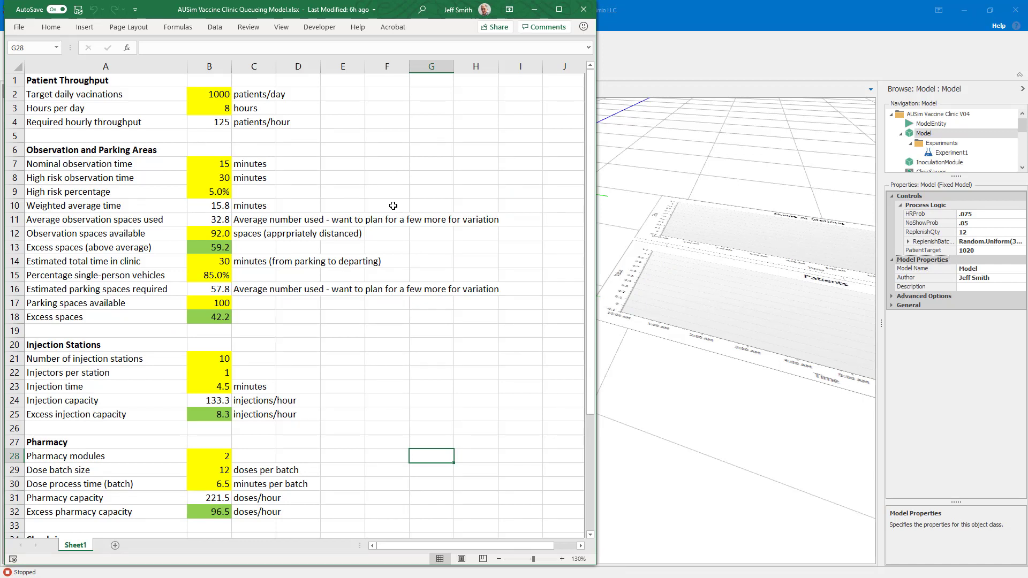
Step: Widen the Excel window slightly and check the 1000 patients/day target in B2
left_click_drag(596, 266, 612, 267)
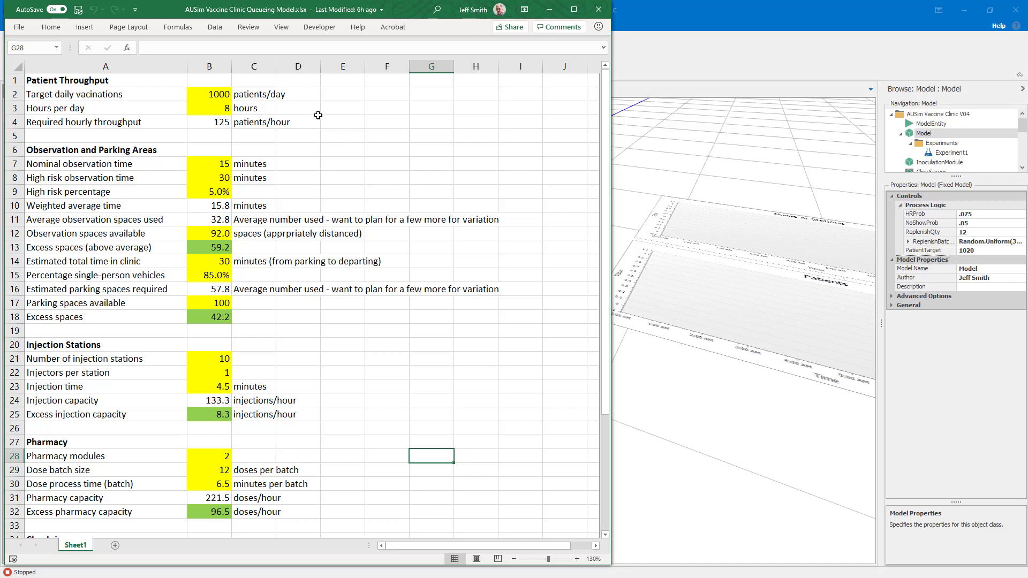
left_click(218, 95)
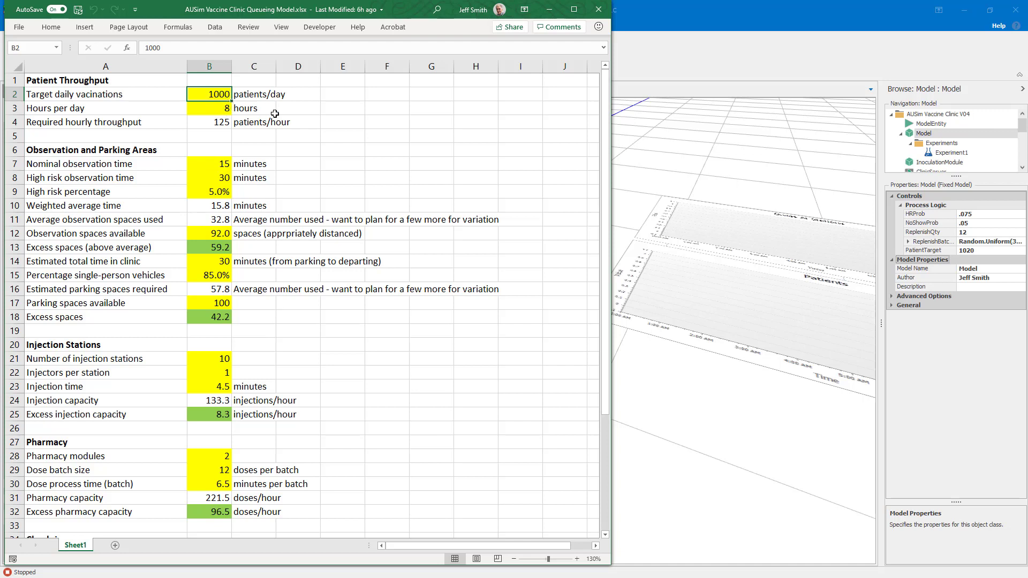
left_click(218, 106)
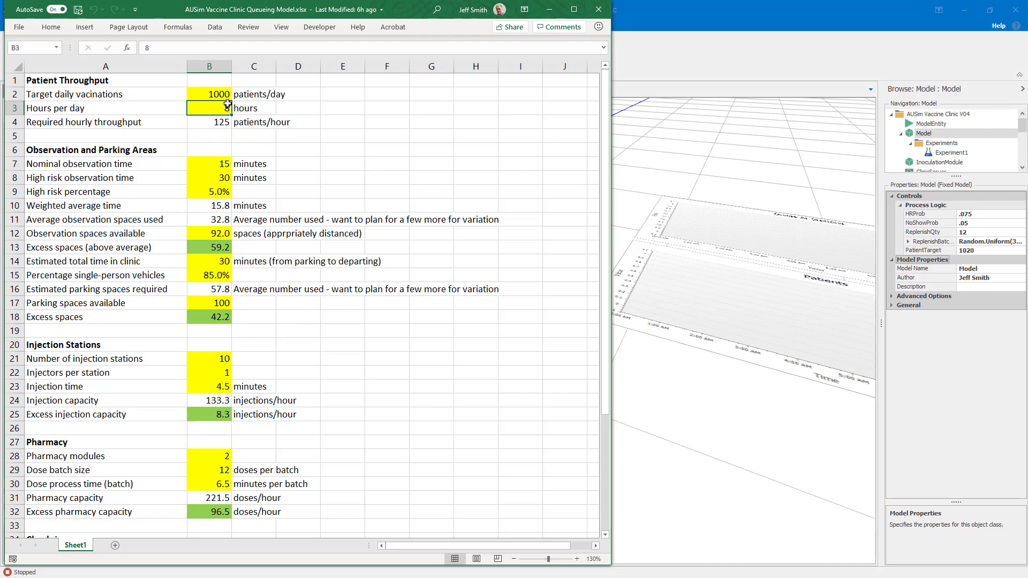
left_click(223, 122)
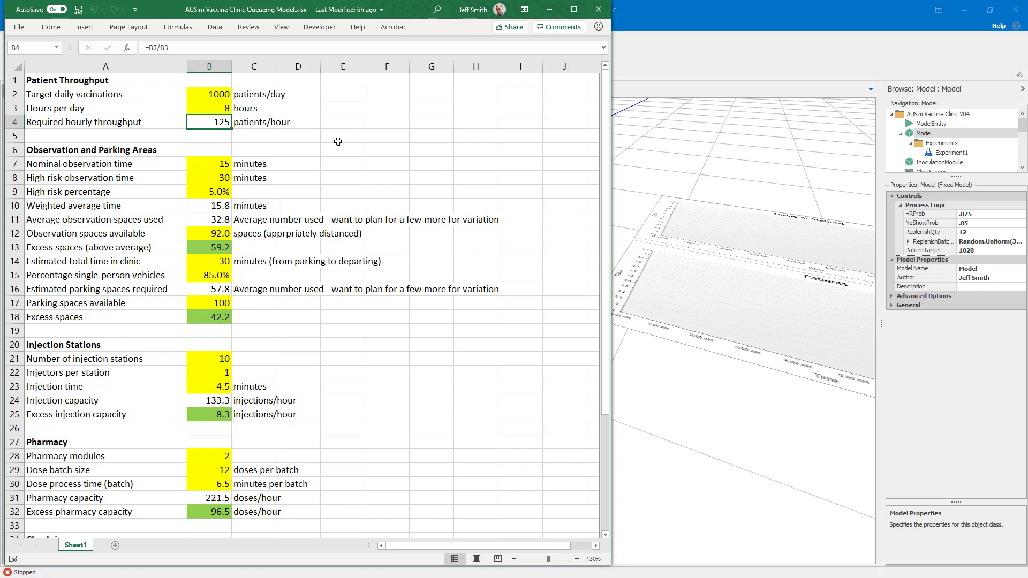
left_click(337, 145)
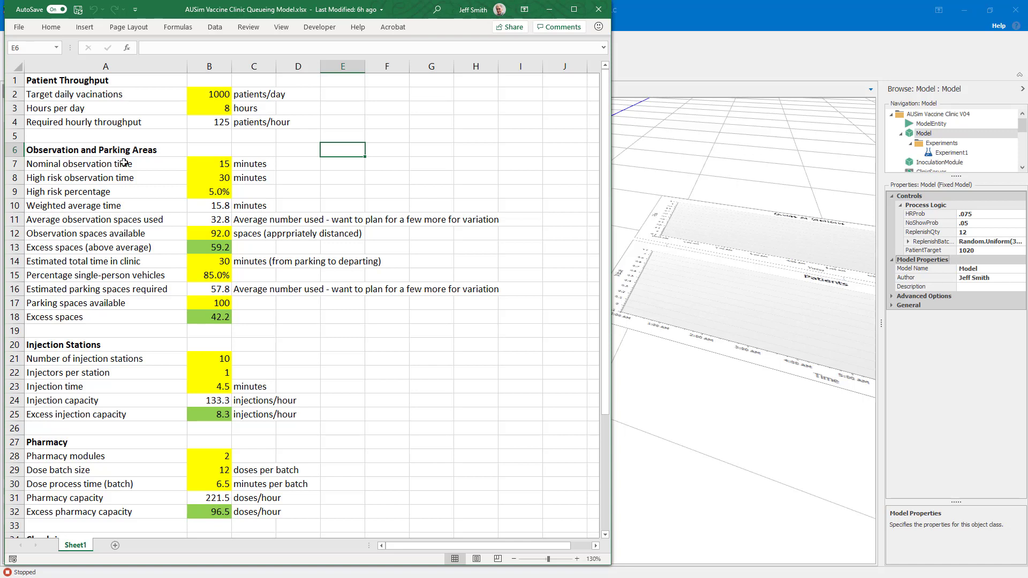
left_click(206, 168)
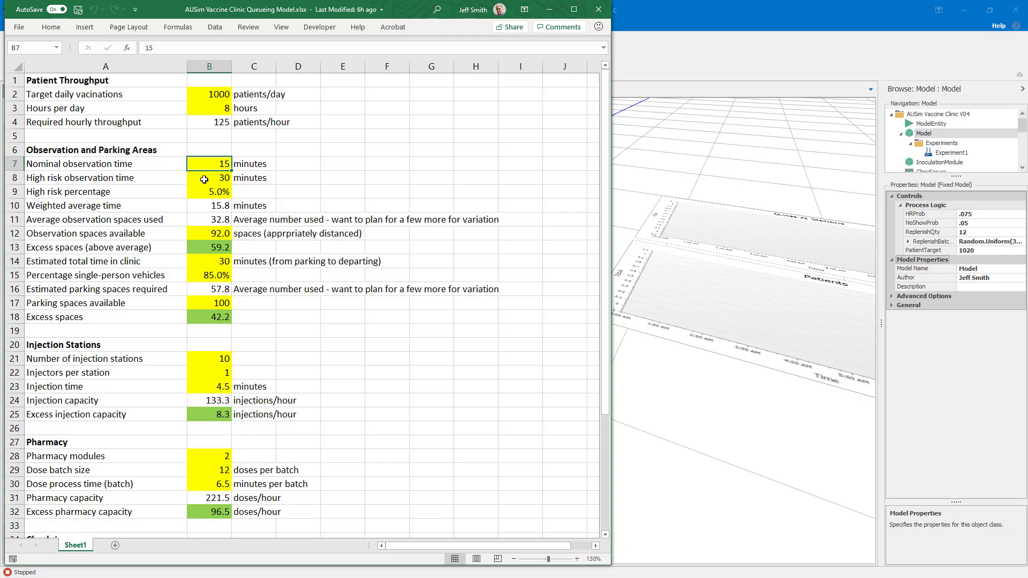
left_click(204, 178)
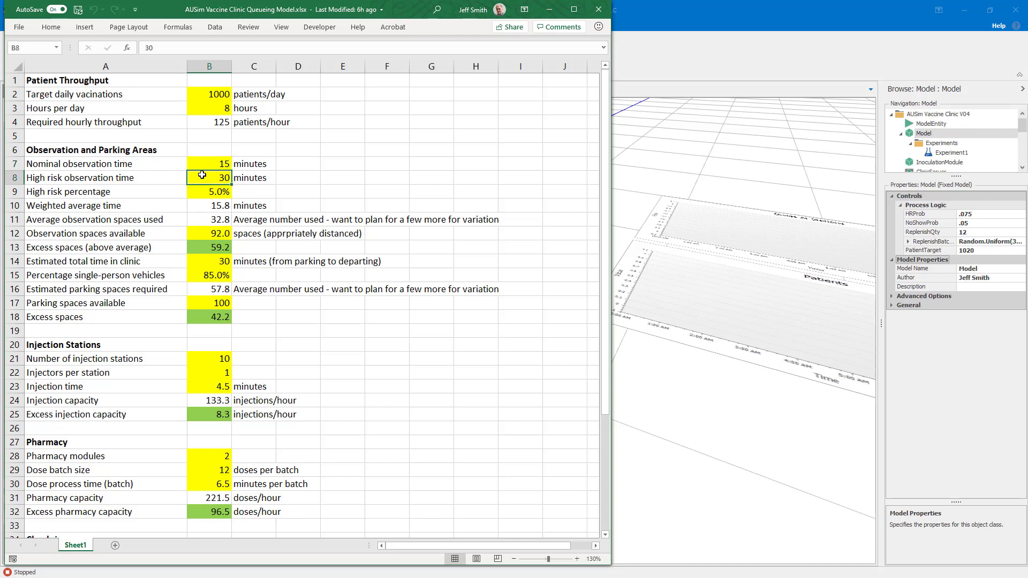
left_click(203, 193)
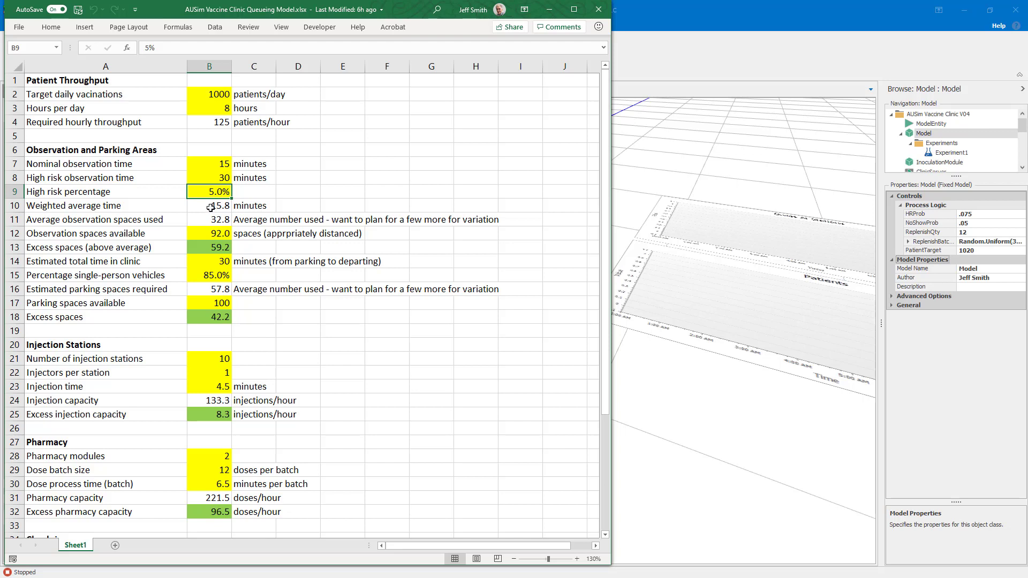
left_click(211, 207)
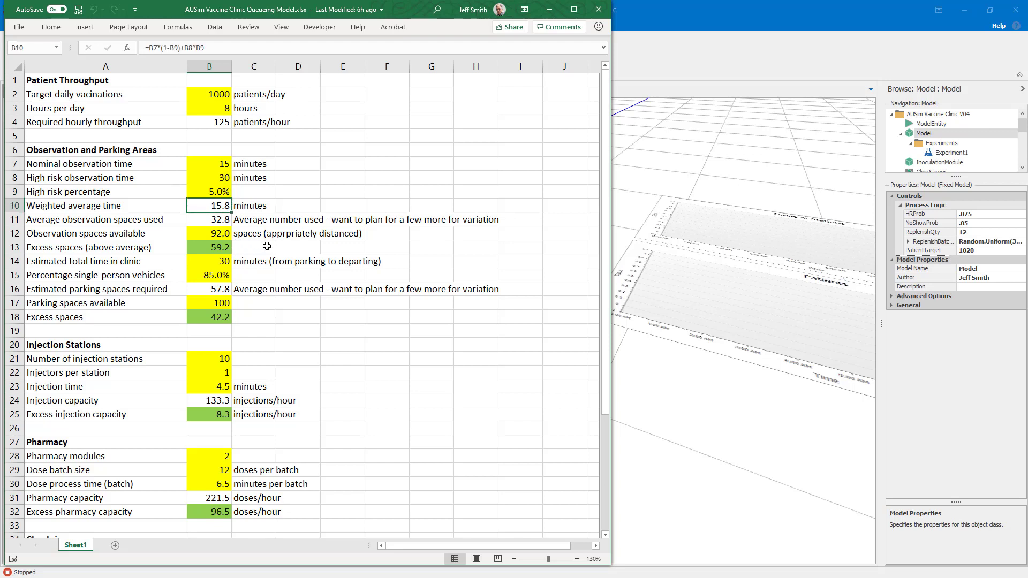
left_click(217, 219)
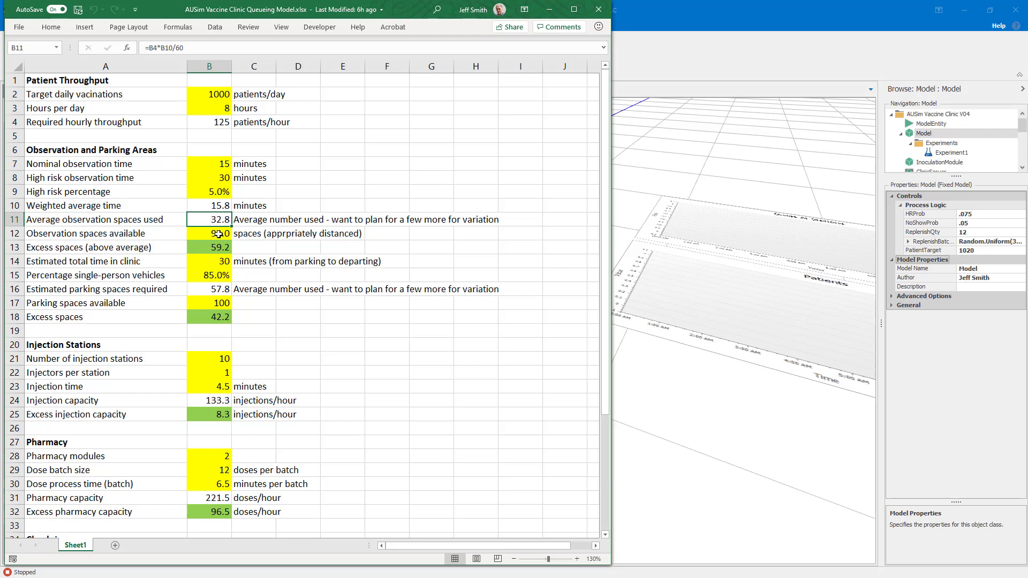
left_click(219, 235)
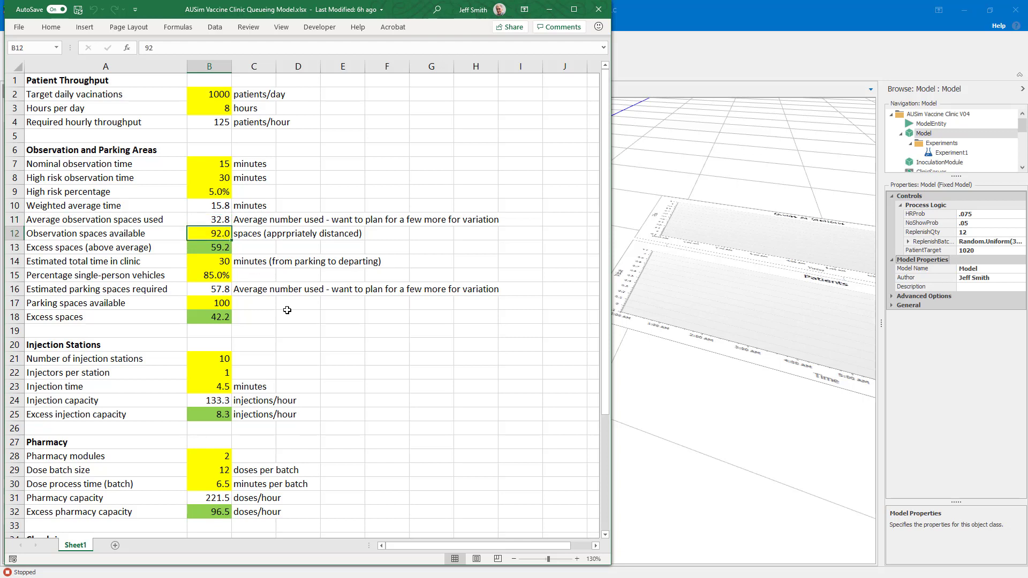
left_click(219, 249)
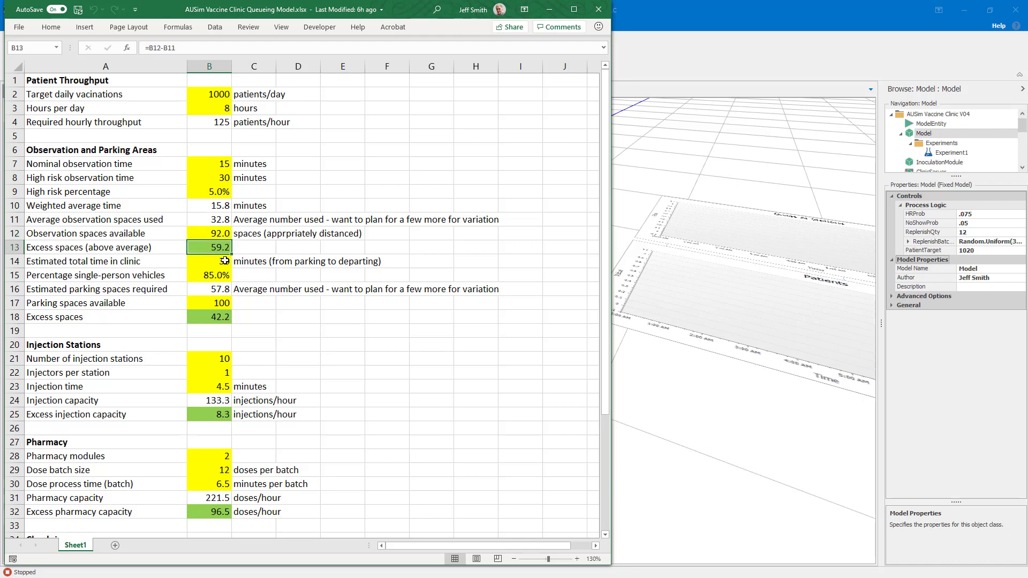
left_click(230, 263)
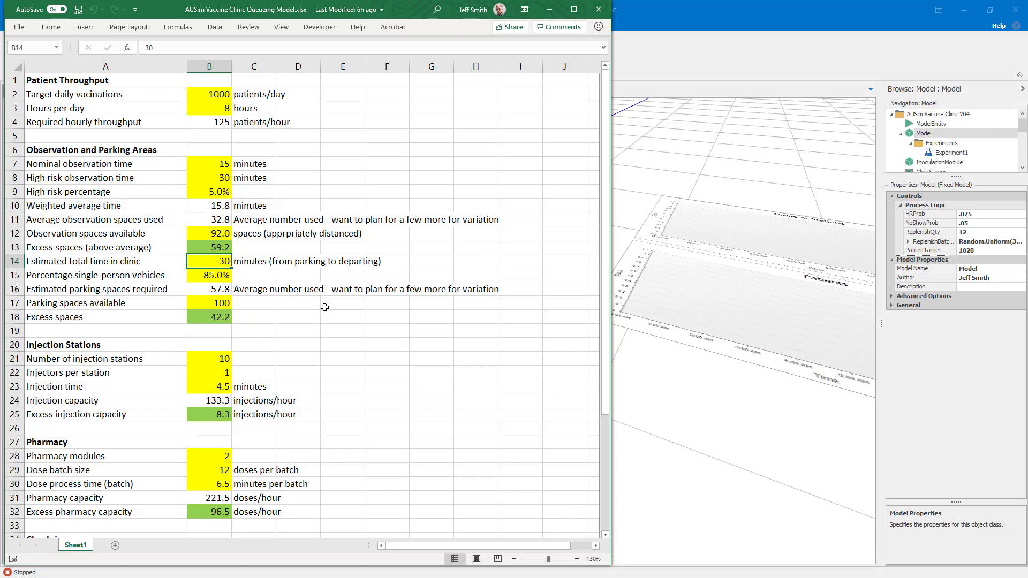
left_click(221, 276)
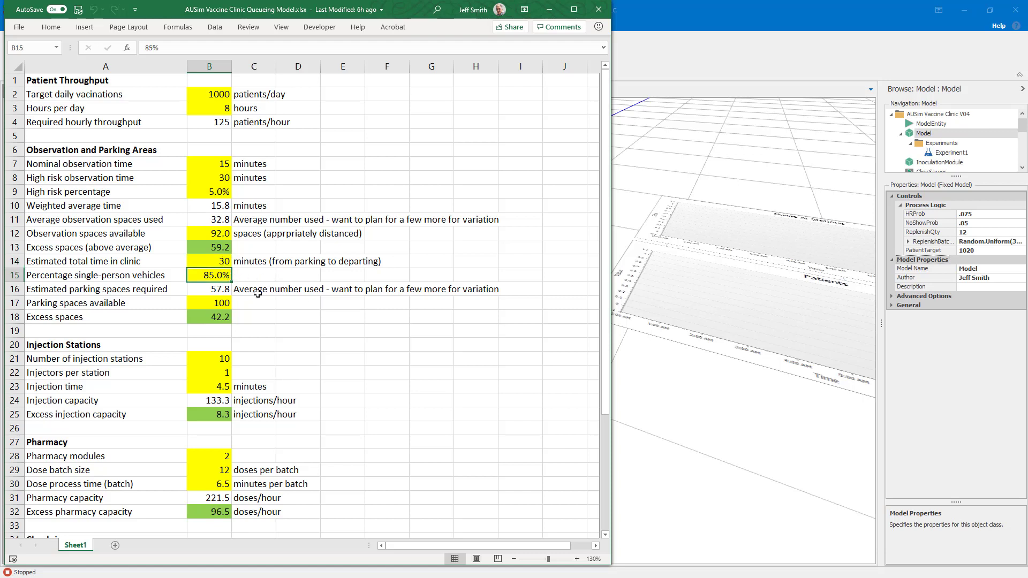
left_click(208, 288)
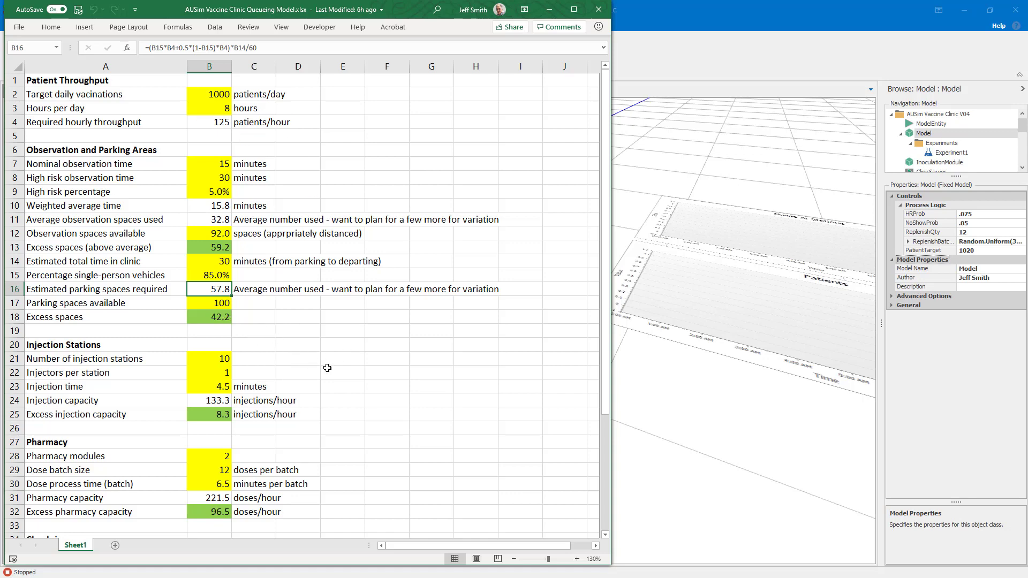
scroll(346, 367, "down", 1)
scroll(346, 366, "down", 1)
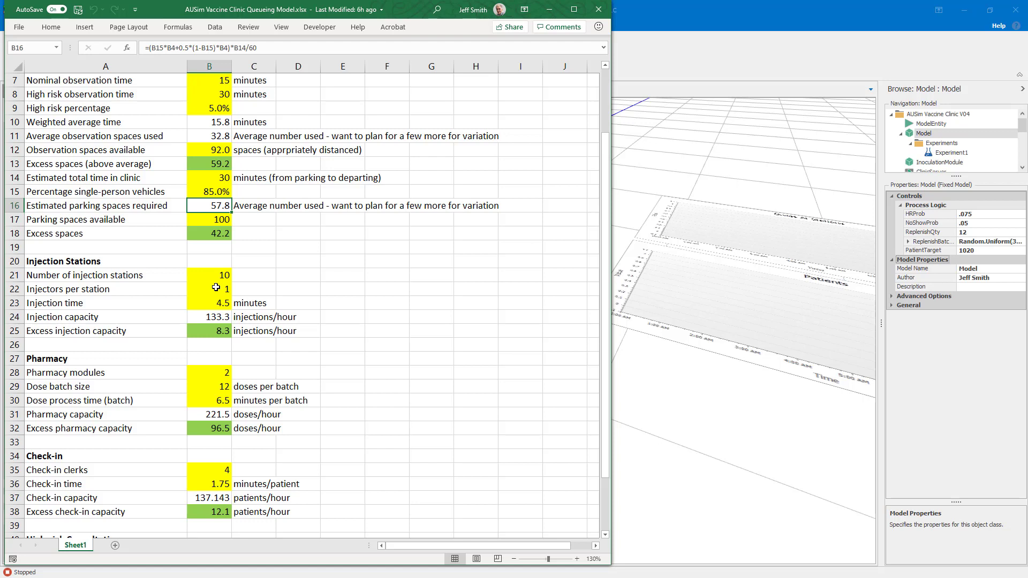
left_click(209, 304)
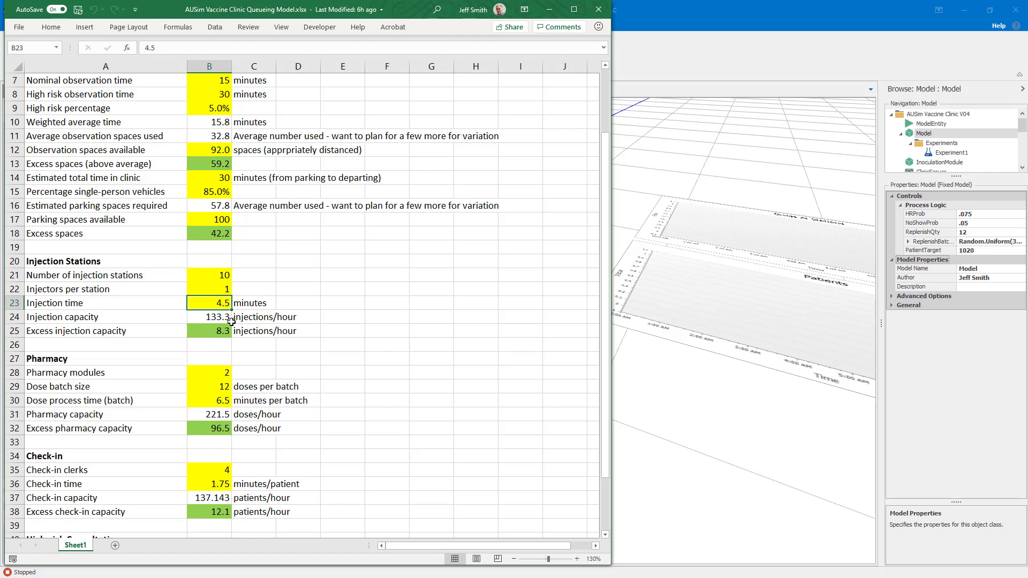
scroll(224, 334, "up", 2)
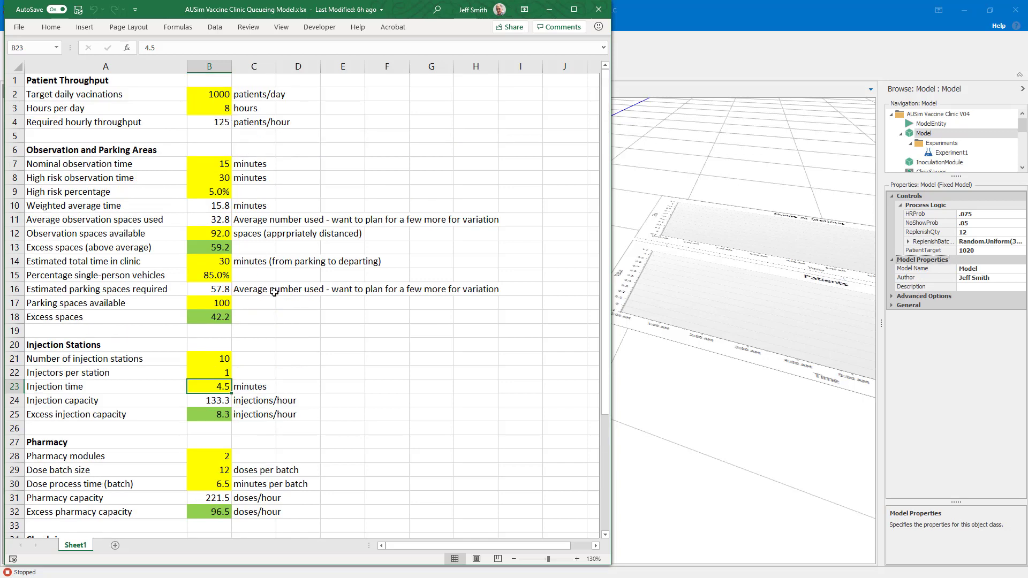
scroll(217, 326, "down", 2)
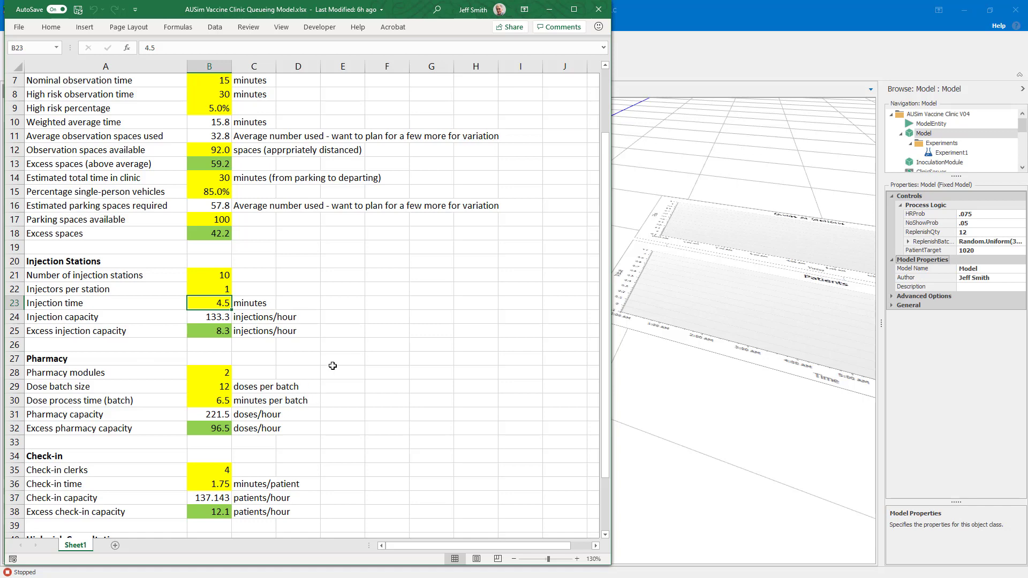
scroll(332, 366, "down", 1)
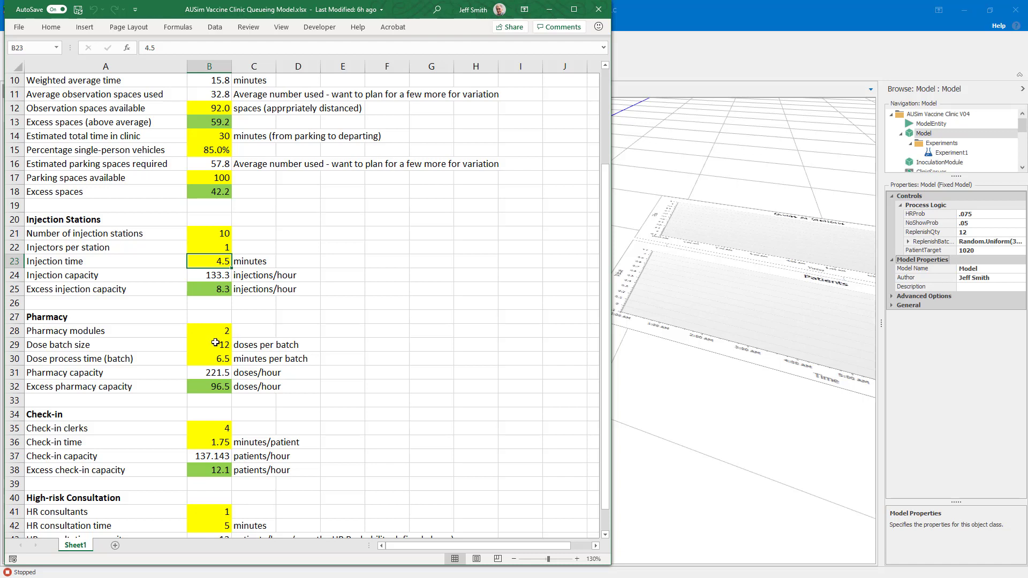
Step: Review the pharmacy inputs: dose batch size, module count, dose time and capacity formula
left_click(225, 344)
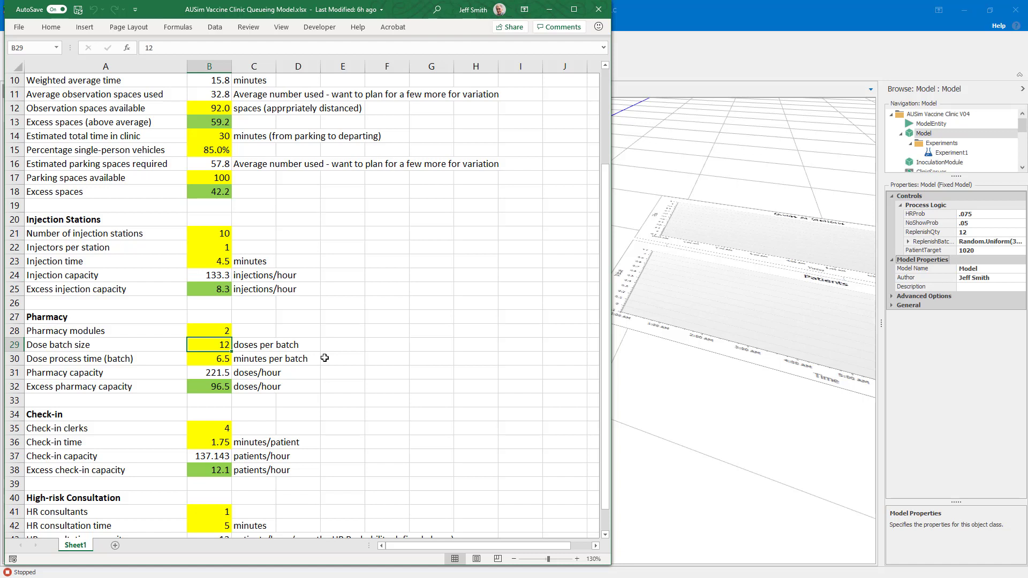
left_click(219, 331)
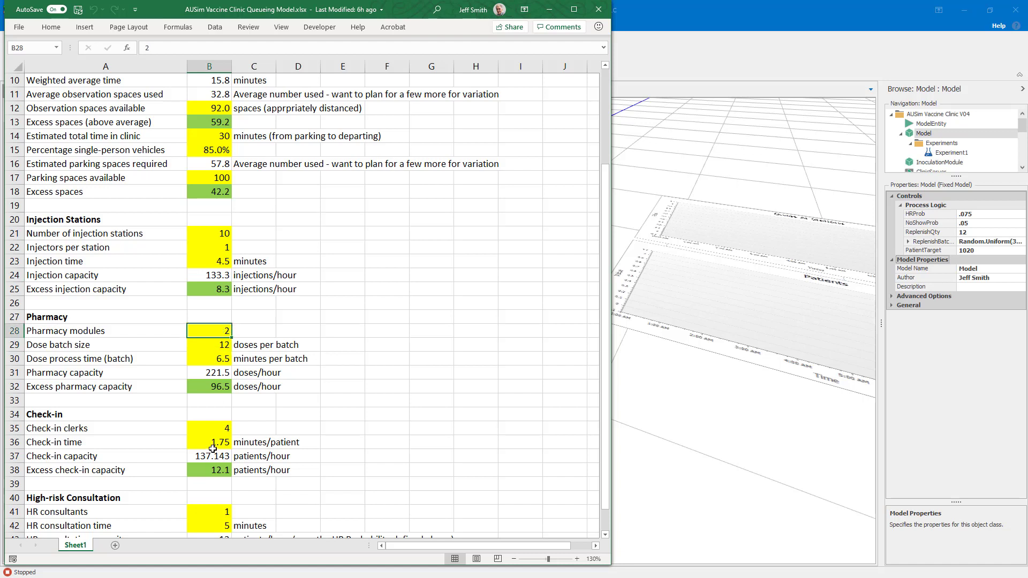
left_click(218, 361)
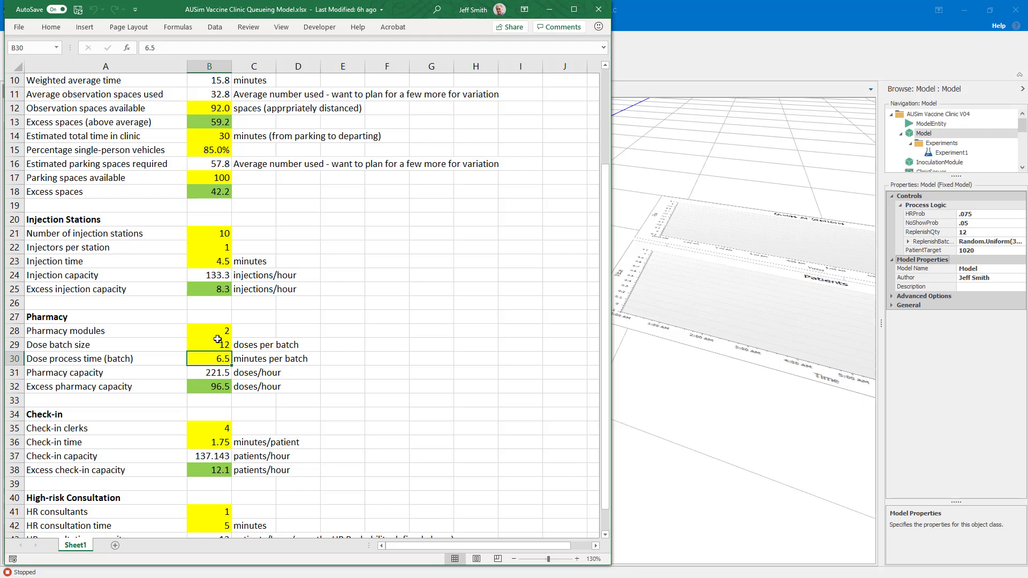
left_click(216, 373)
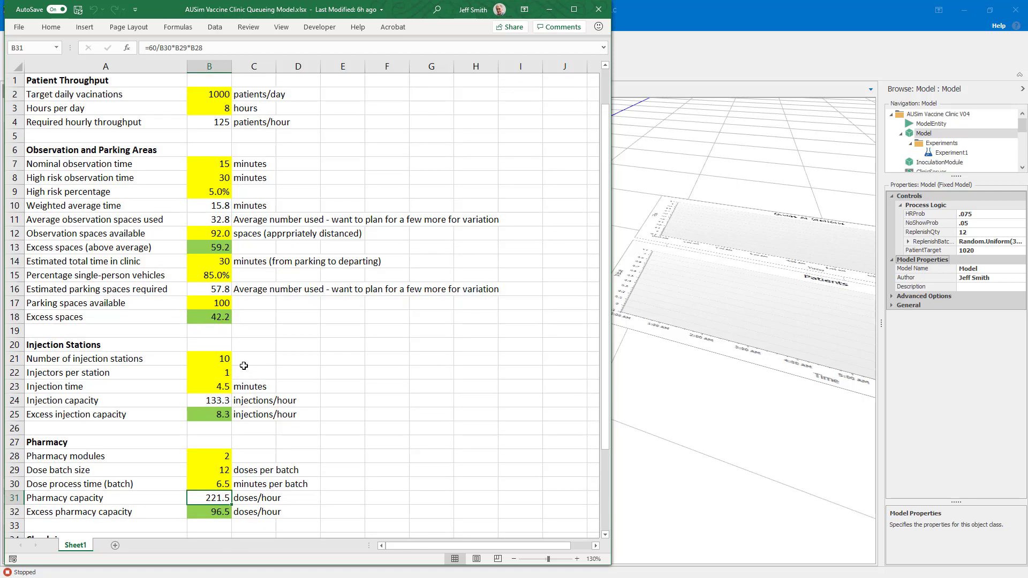
Step: Review the check-in section's time per patient and the check-in clerks count
scroll(245, 367, "up", 3)
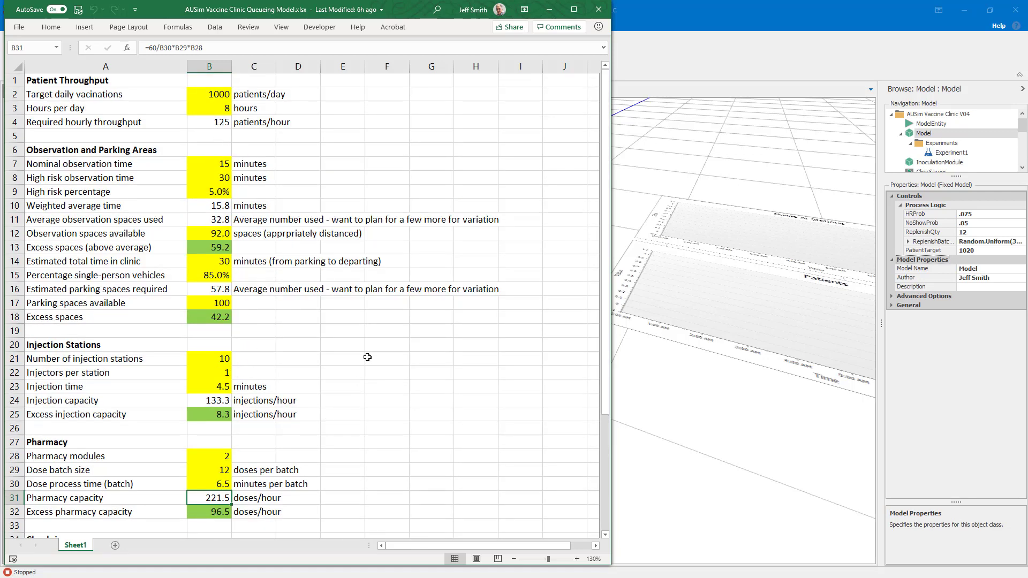
scroll(358, 367, "down", 2)
scroll(263, 441, "down", 2)
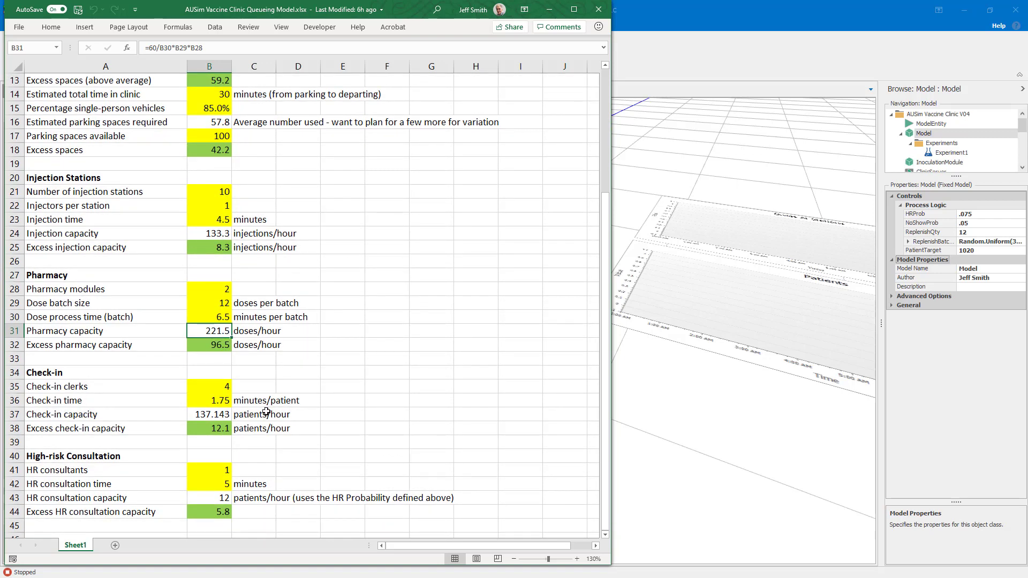
left_click(253, 384)
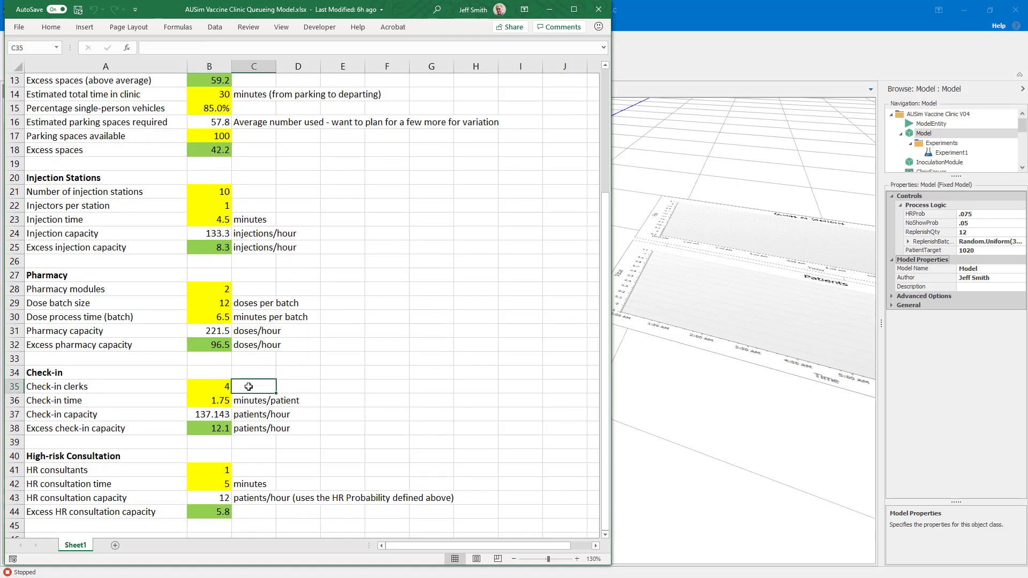
left_click(228, 399)
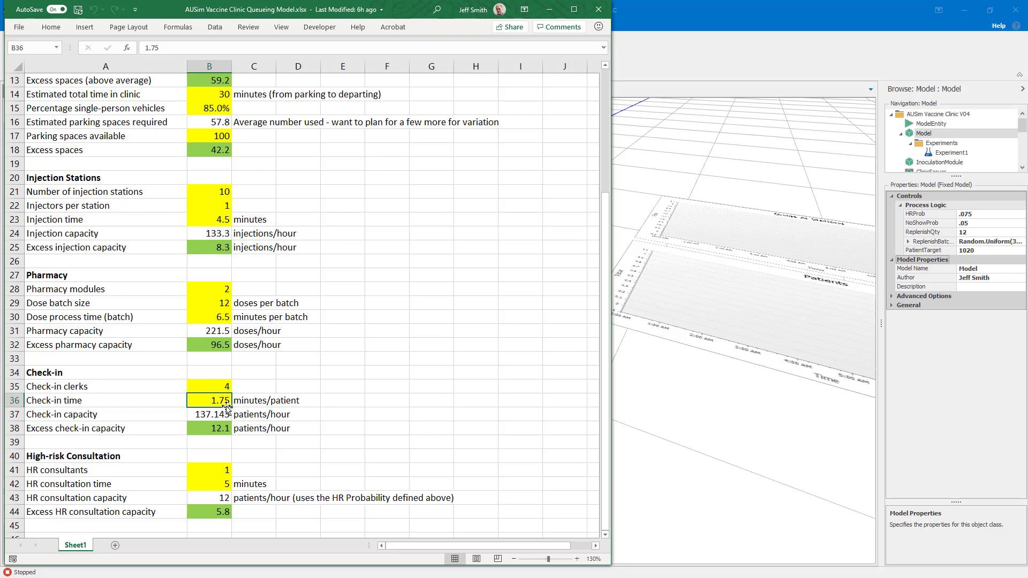
left_click(220, 387)
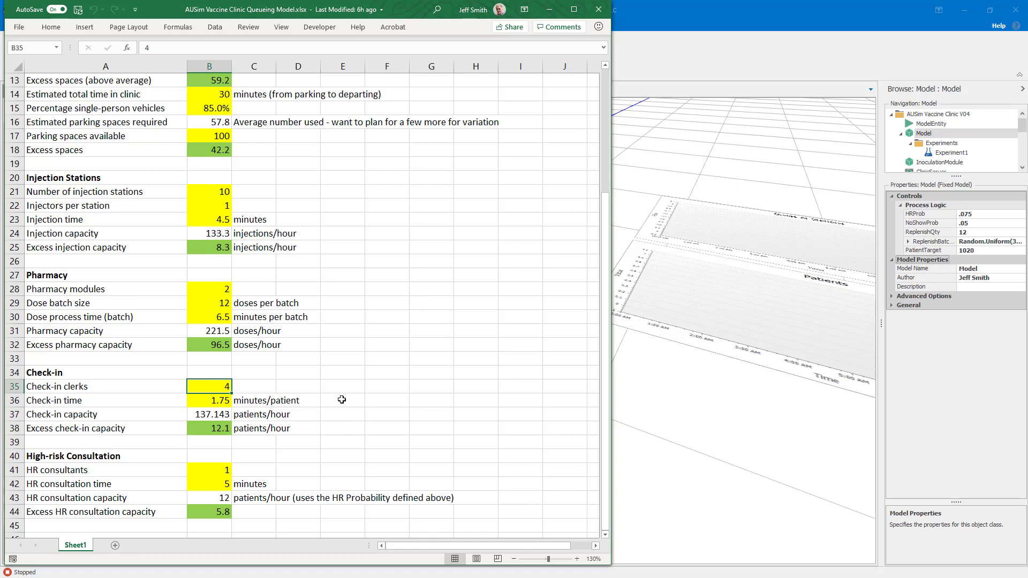
scroll(340, 403, "down", 1)
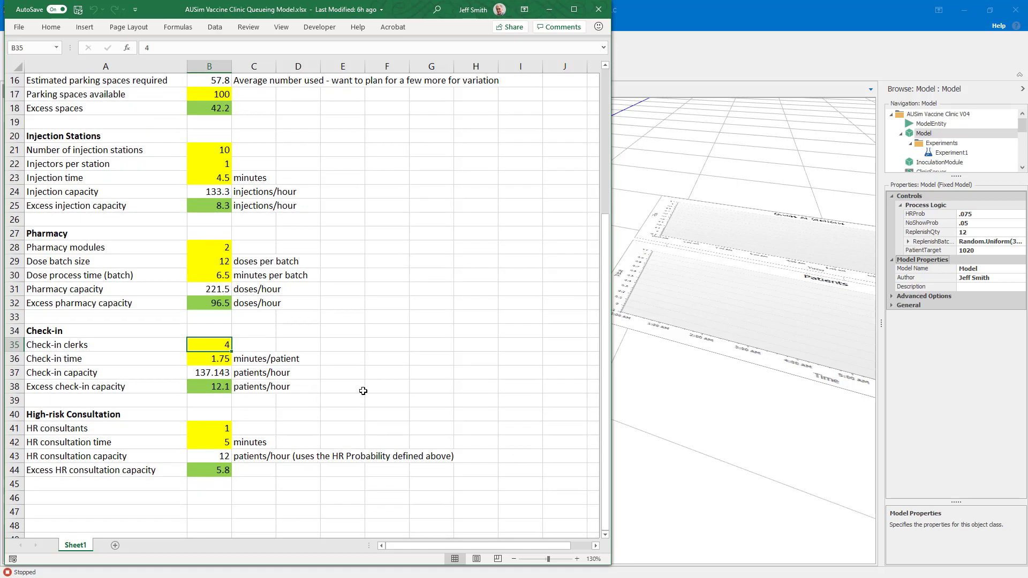
type("6")
key("Return")
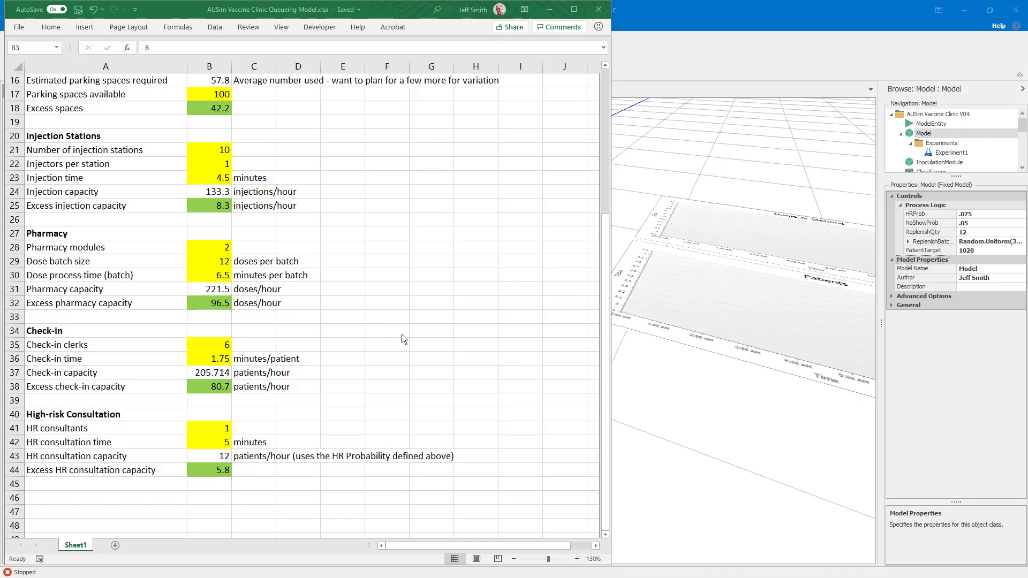
scroll(220, 198, "up", 5)
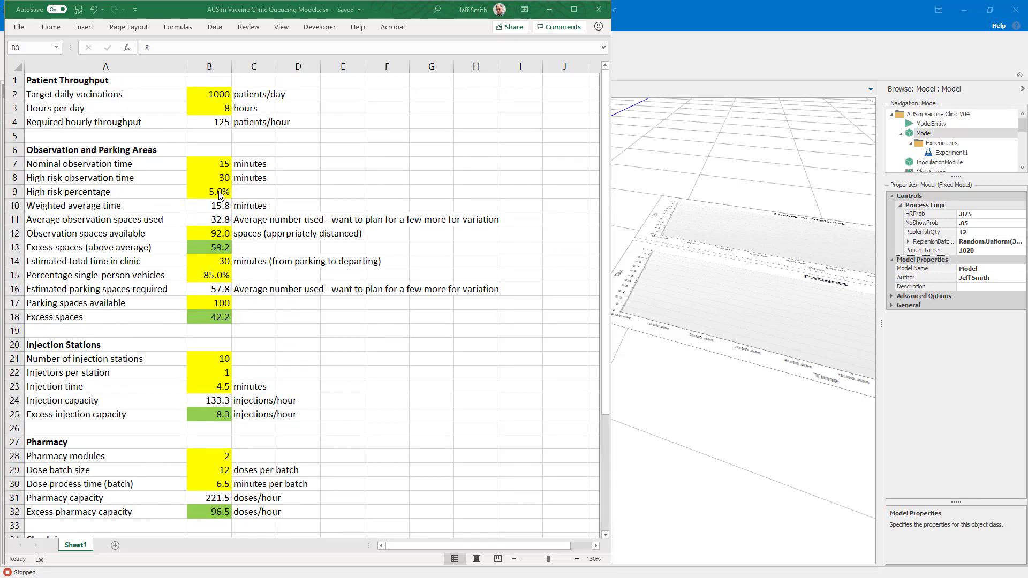
scroll(354, 385, "down", 3)
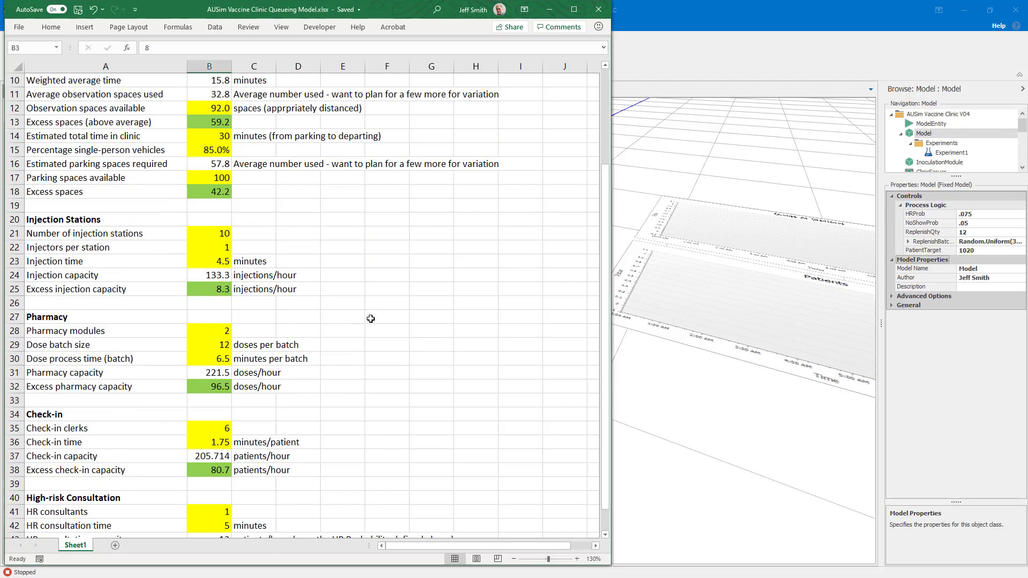
scroll(241, 341, "down", 4)
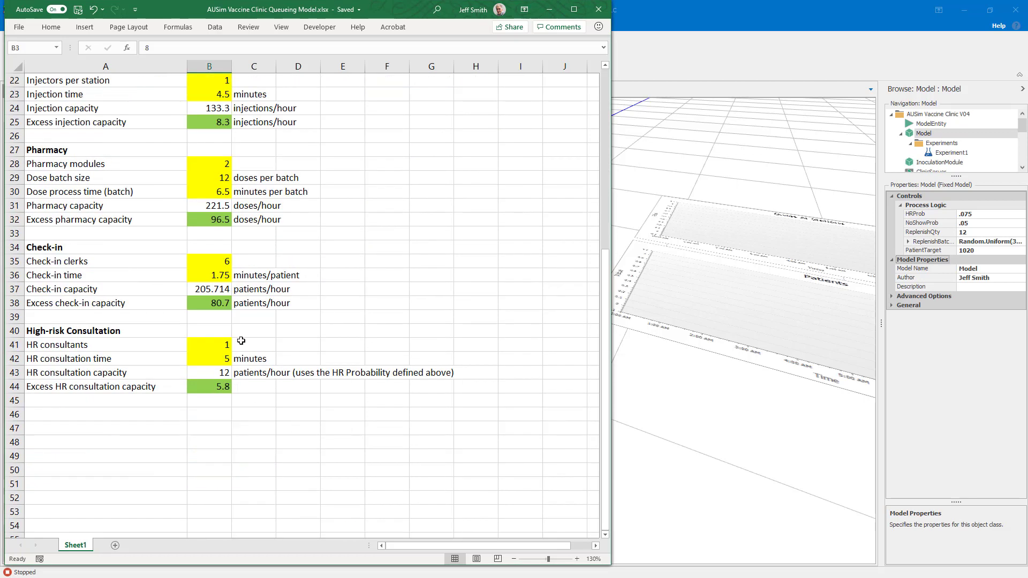
left_click(212, 348)
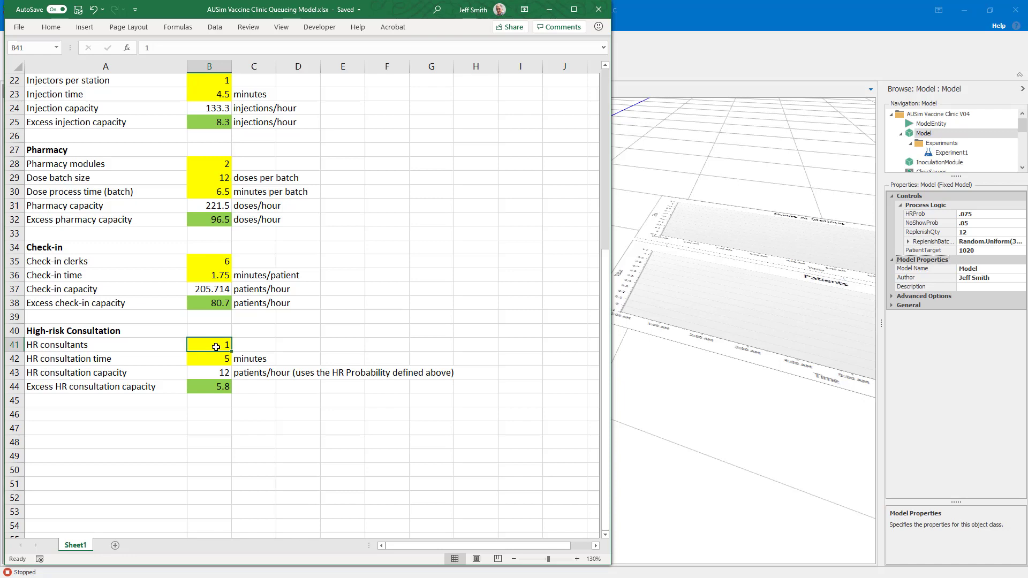
left_click(217, 359)
left_click(222, 376)
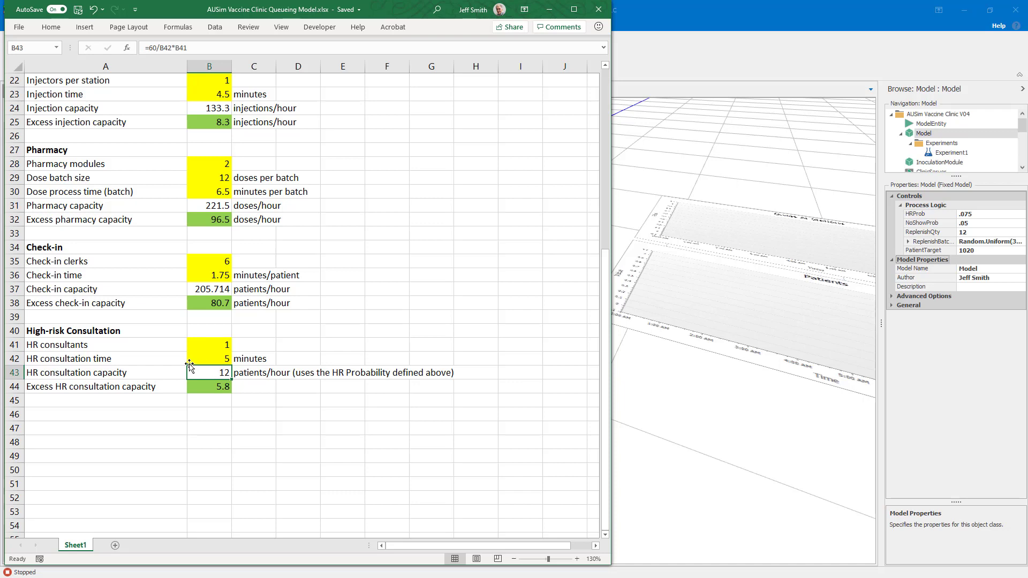
left_click(207, 390)
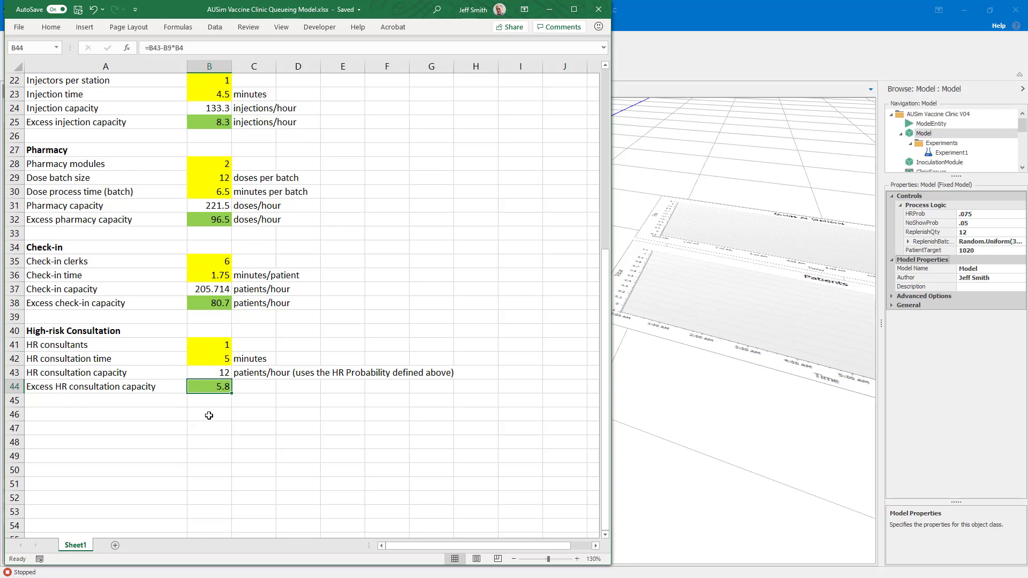
Step: Change the daily vaccination target in B2 from 1000 to 1500 patients
scroll(209, 415, "up", 7)
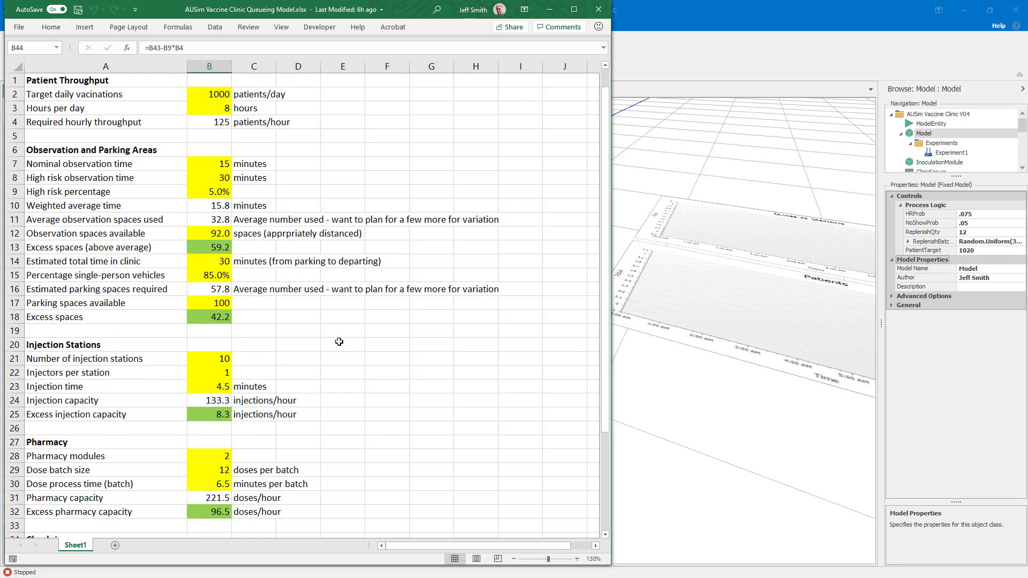
left_click(221, 95)
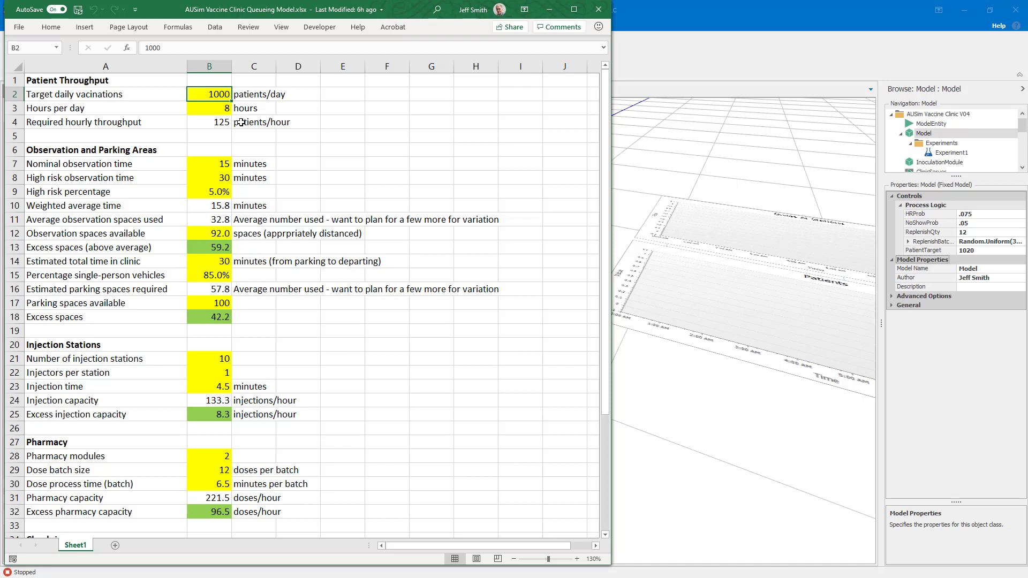
type("15")
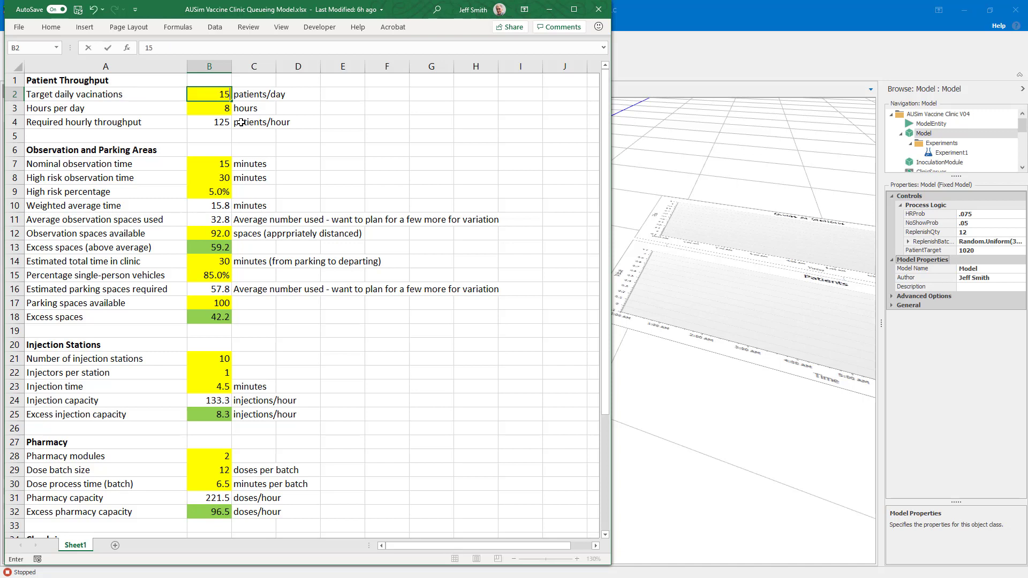
type("00")
key("Return")
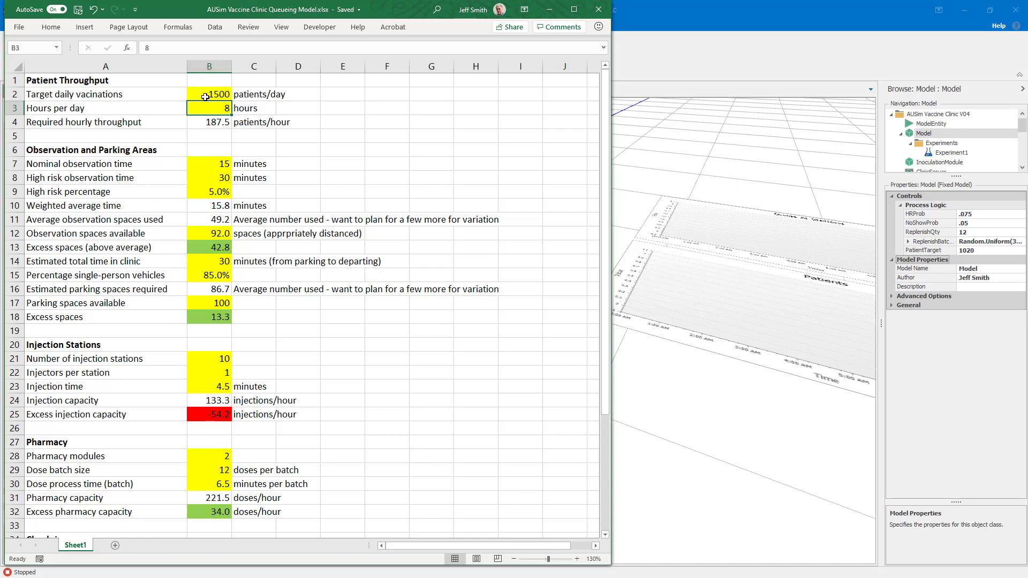
Step: Try 6, 5, then 6 check-in clerks, settling on 6 for 205.714 patients/hour
scroll(322, 376, "down", 1)
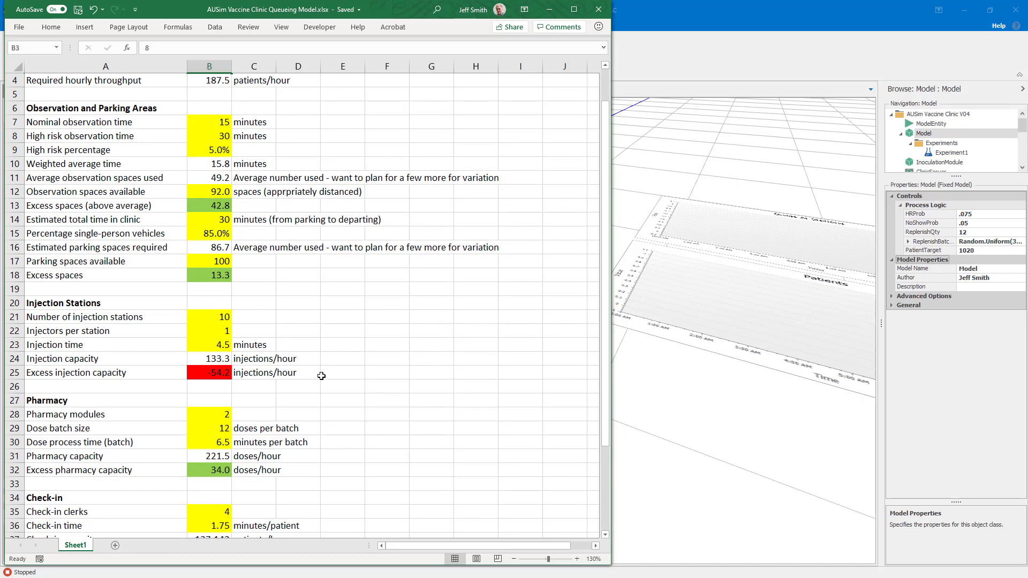
scroll(321, 376, "down", 4)
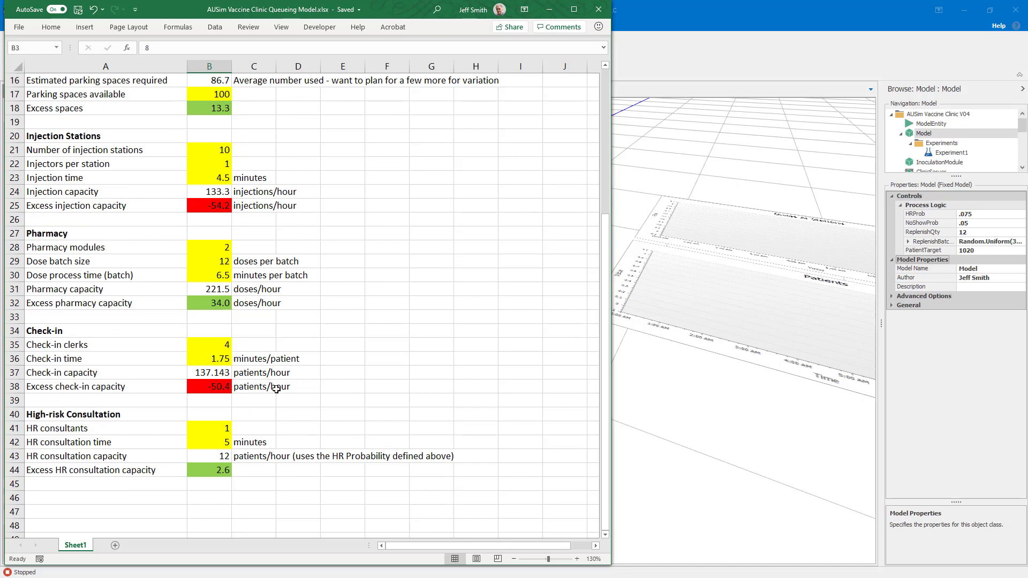
left_click(218, 346)
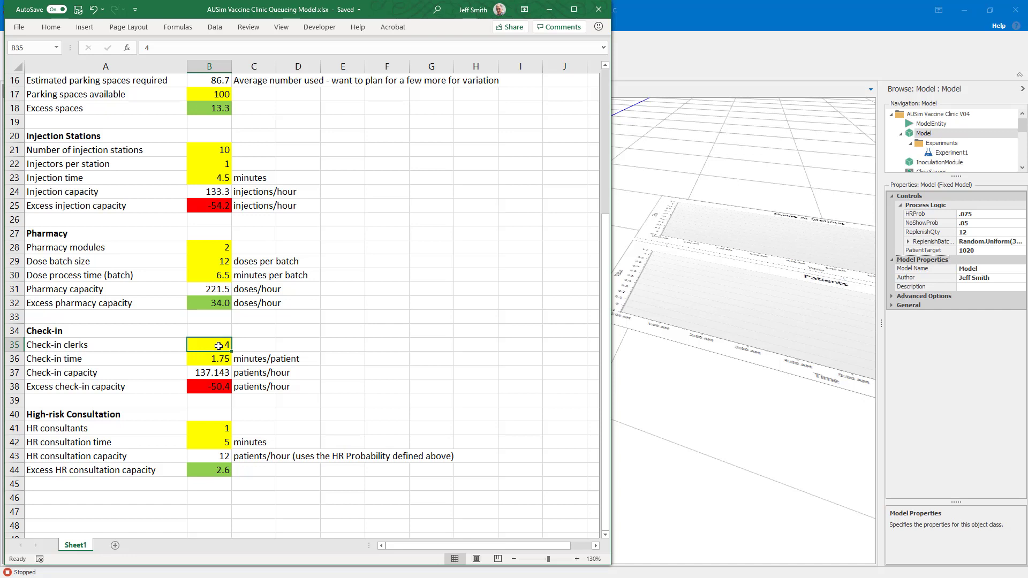
type("6")
key("Return")
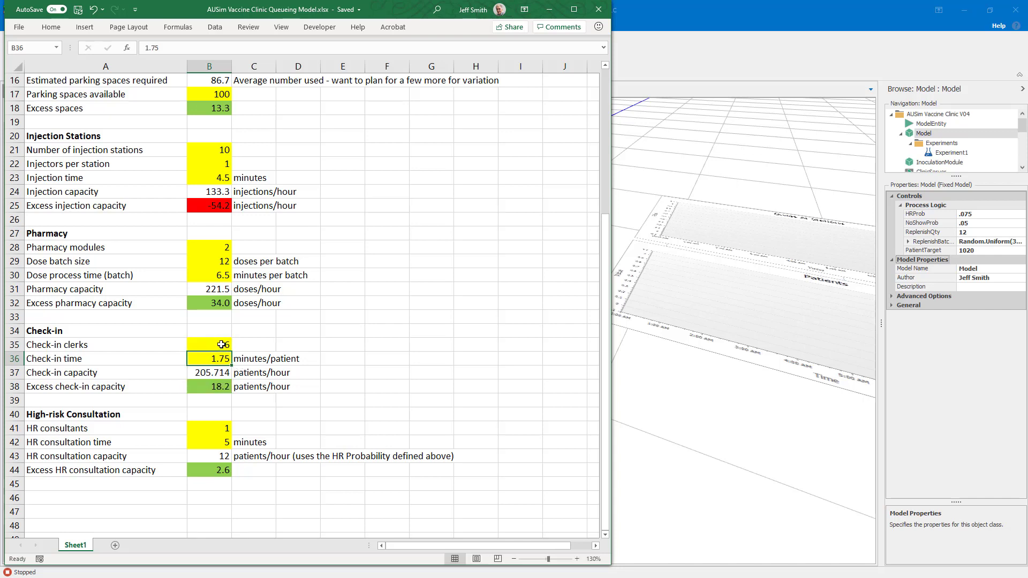
left_click(224, 342)
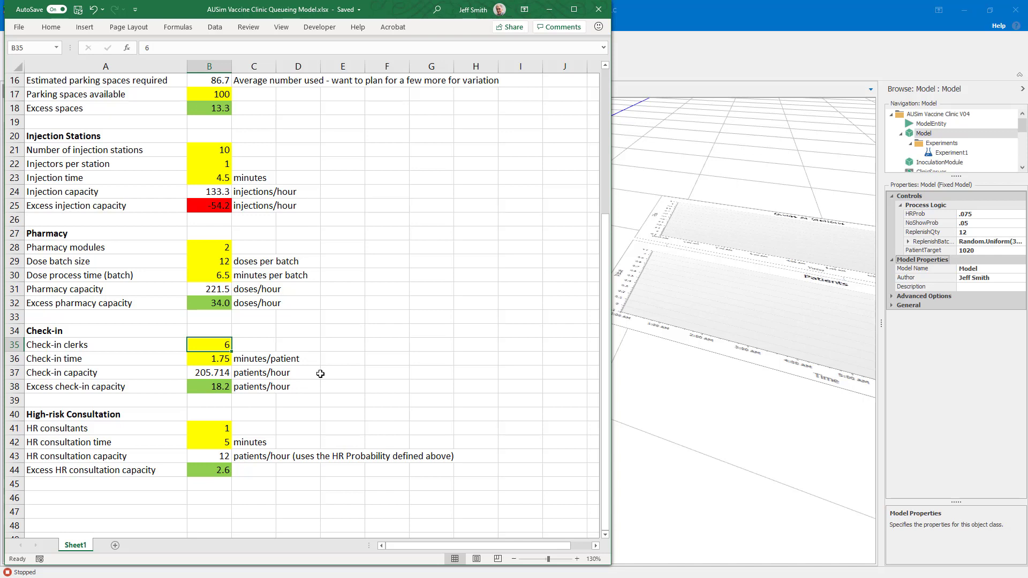
type("5")
key("Return")
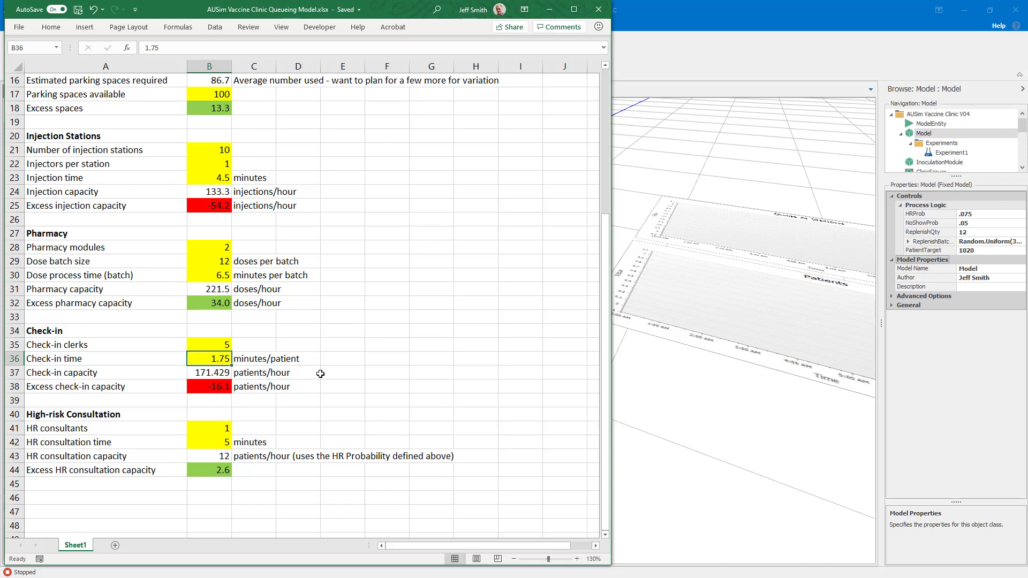
left_click(229, 348)
type("6")
key("Return")
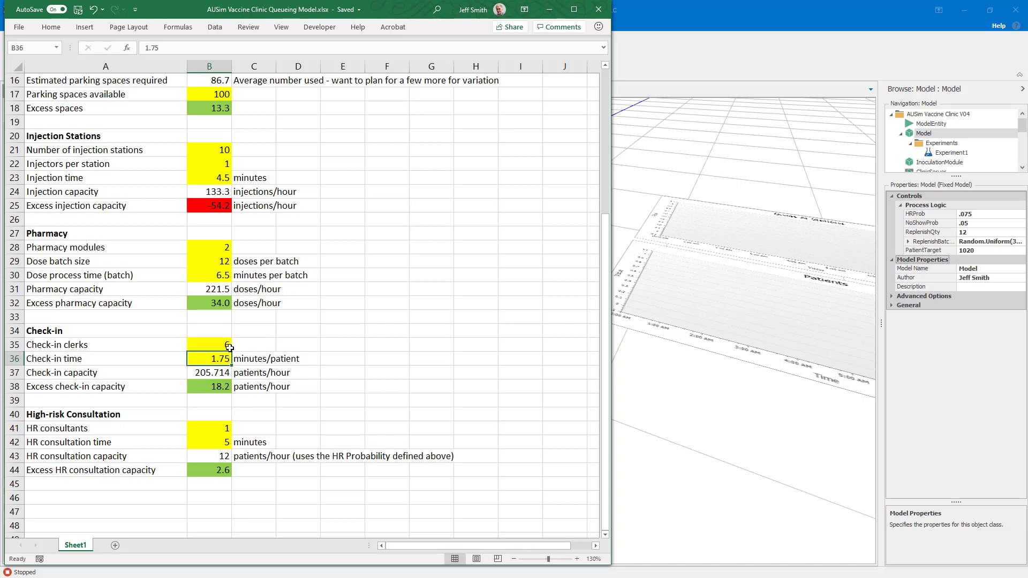
scroll(294, 265, "up", 2)
Step: Try 12, 14, then 15 injection stations in B21, ending at 15 for 200.0/hour
left_click(216, 236)
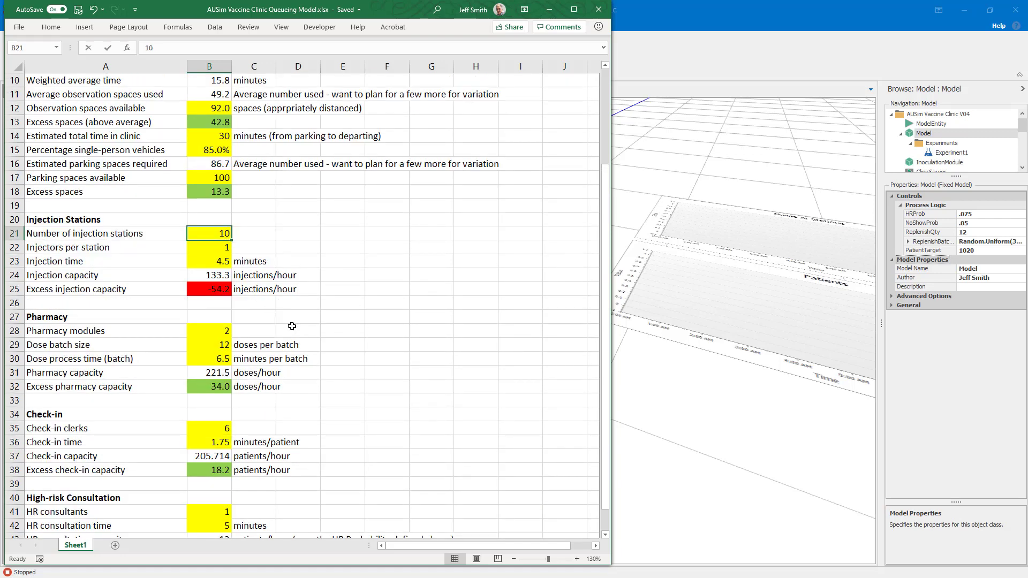
type("12")
key("Return")
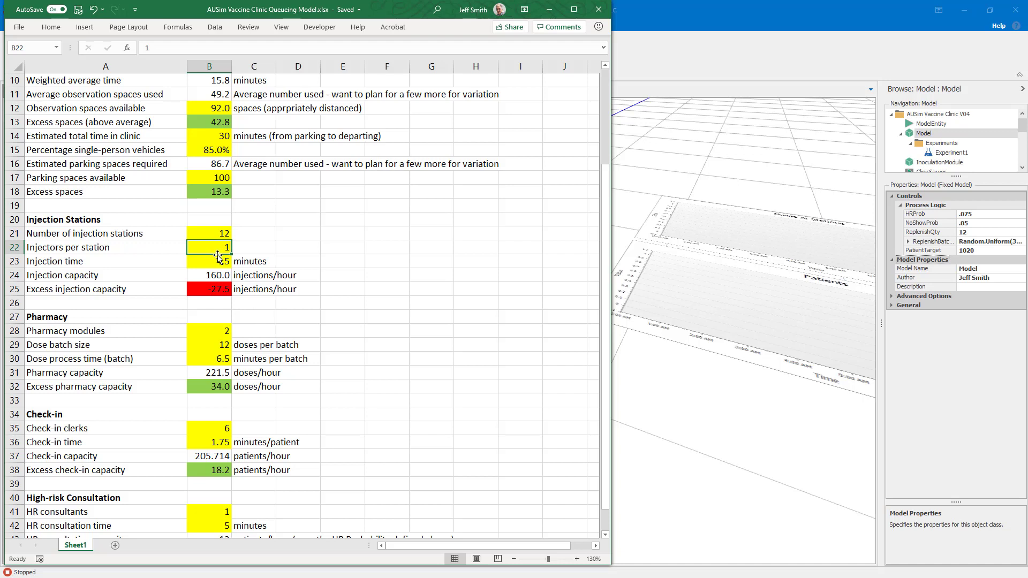
left_click(215, 232)
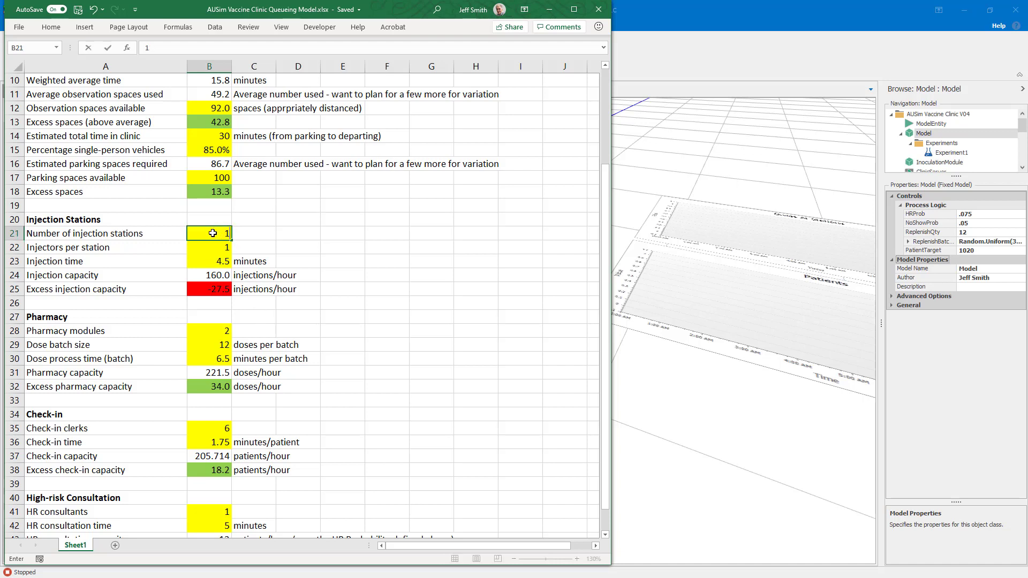
type("14")
key("Return")
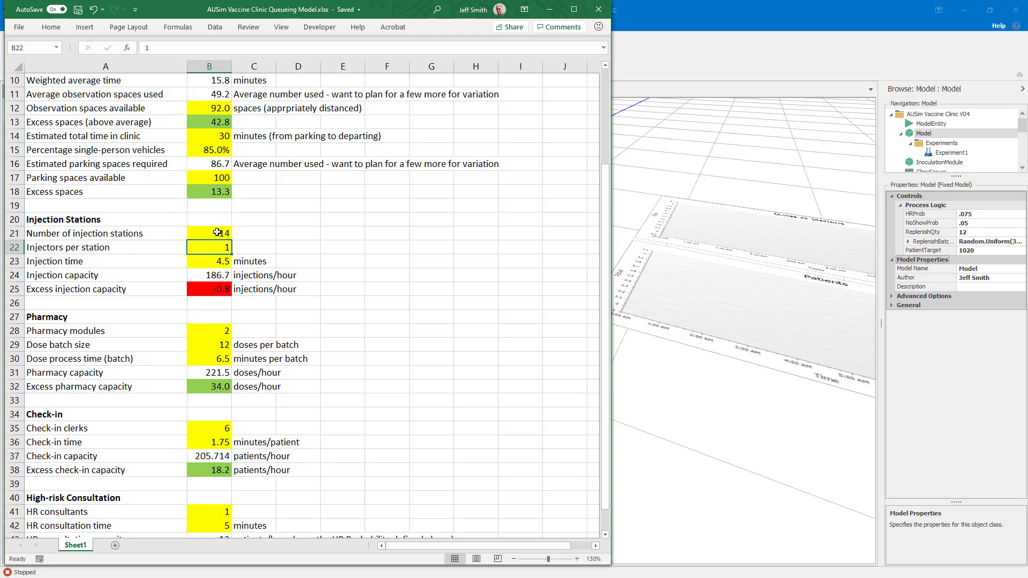
left_click(217, 231)
type("15")
key("Return")
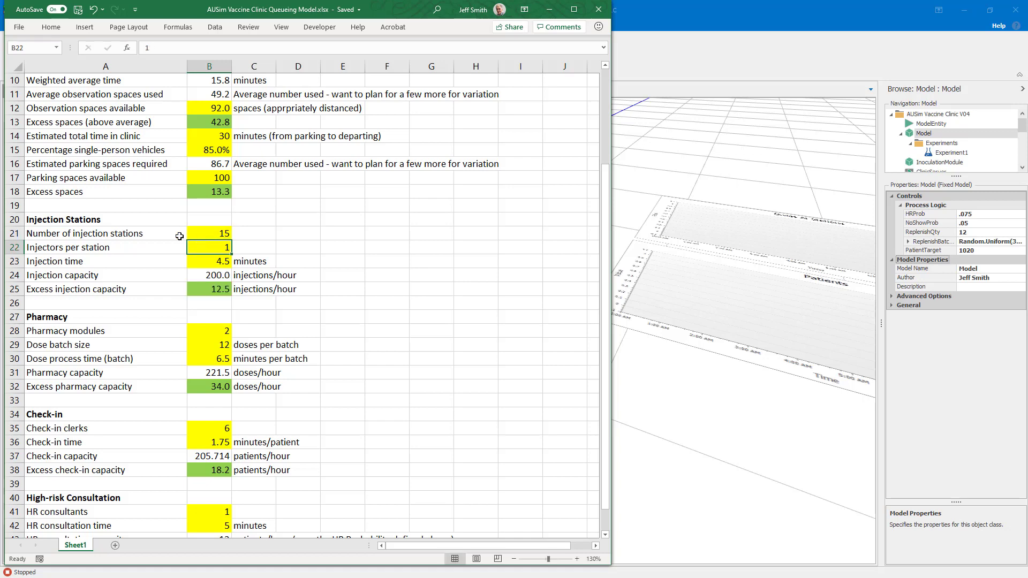
scroll(344, 262, "up", 3)
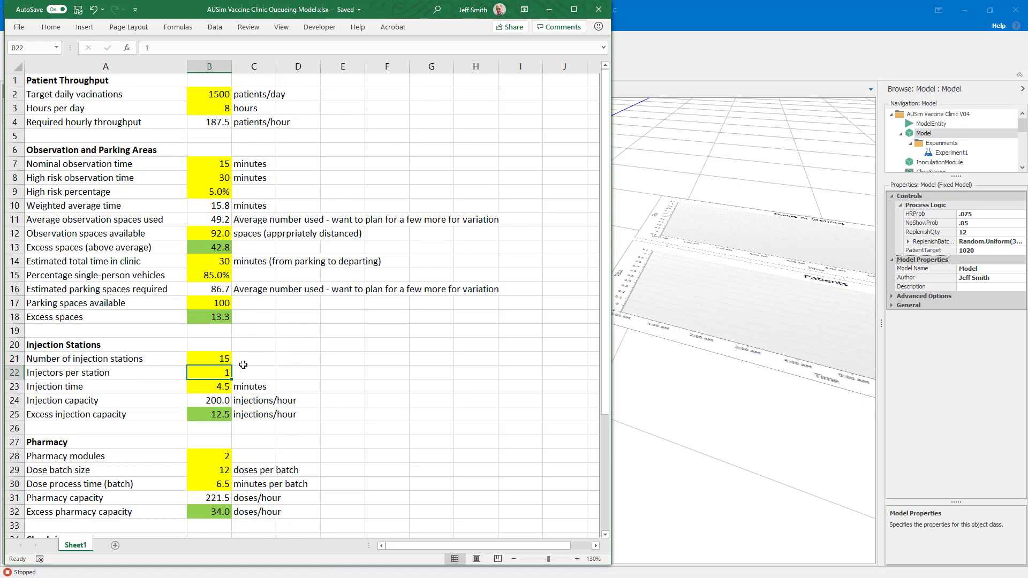
scroll(267, 360, "down", 2)
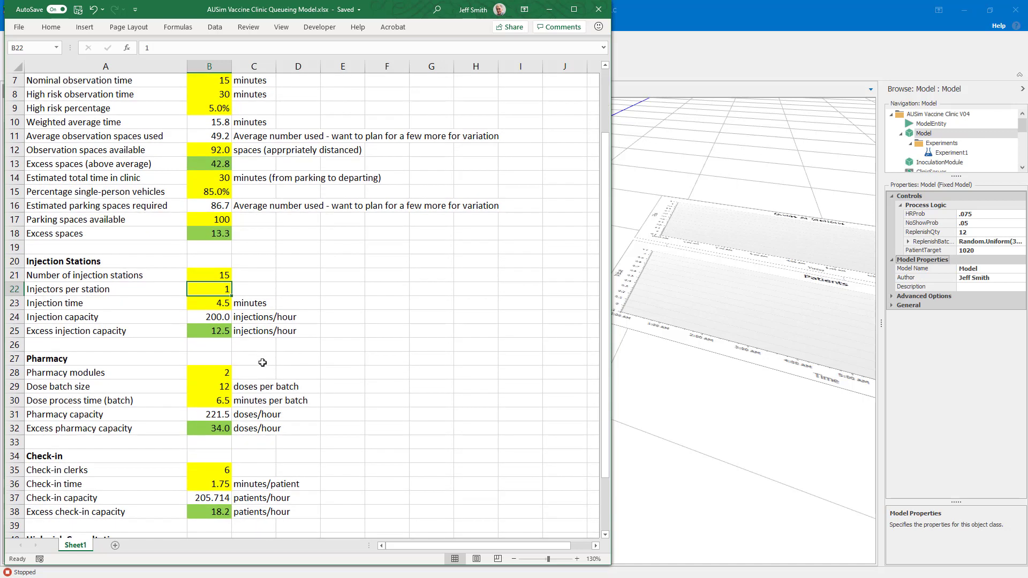
scroll(254, 361, "up", 2)
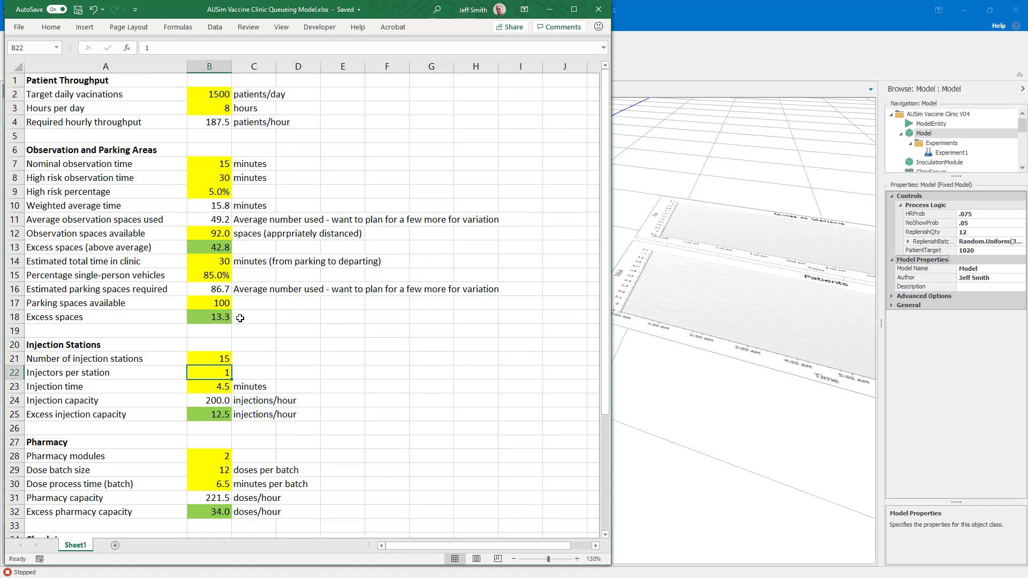
scroll(243, 395, "down", 4)
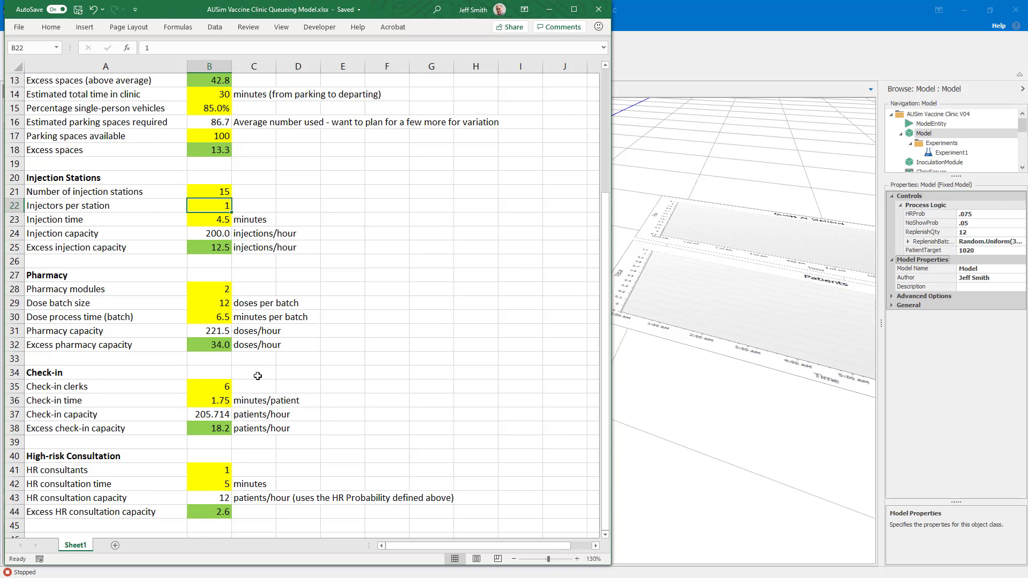
scroll(411, 307, "up", 4)
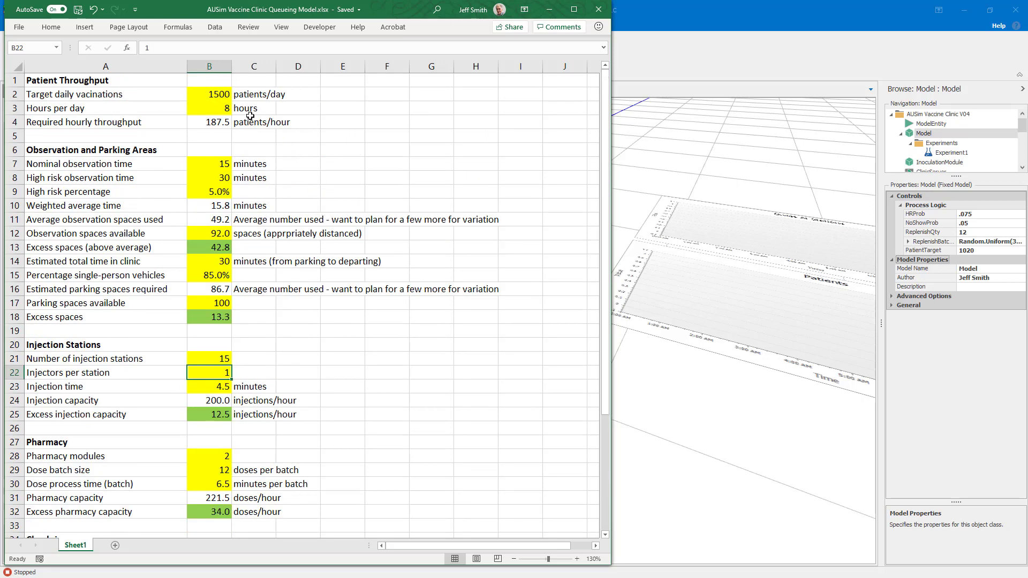
left_click(221, 97)
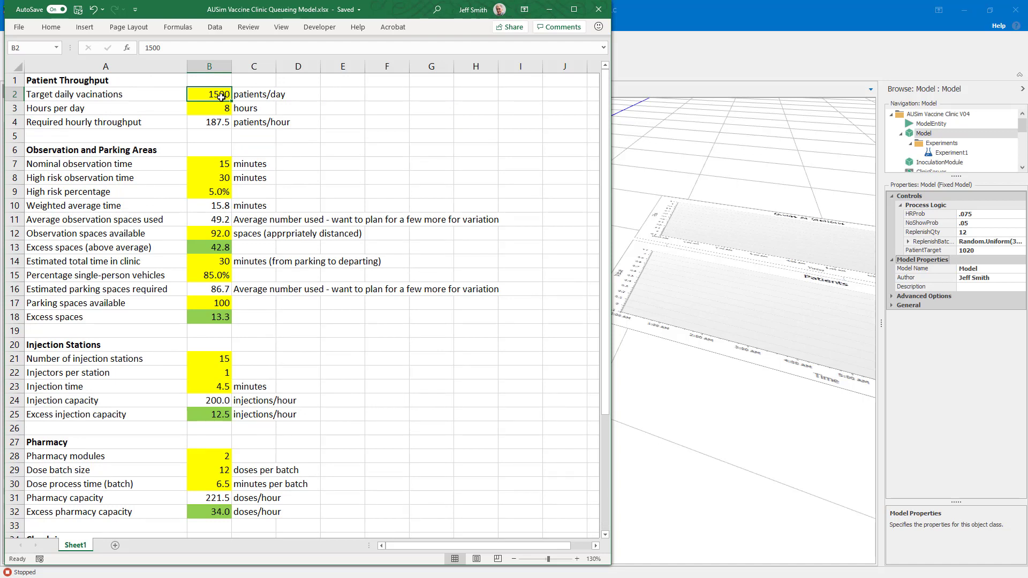
Step: Reset injection stations to 10 and inspect the B11 formula =B4*B10/60
left_click(211, 356)
type("10")
key("Return")
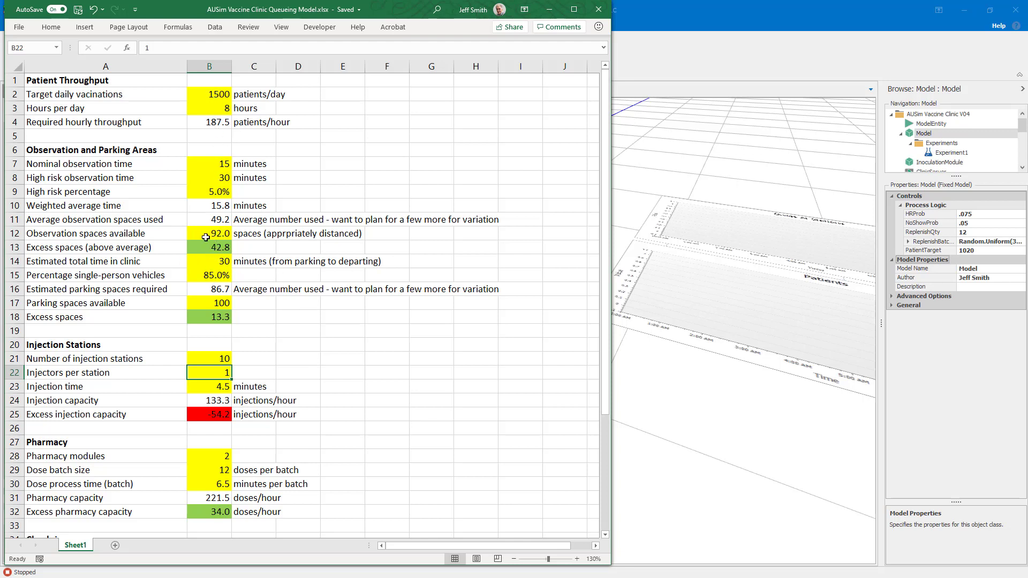
left_click(208, 219)
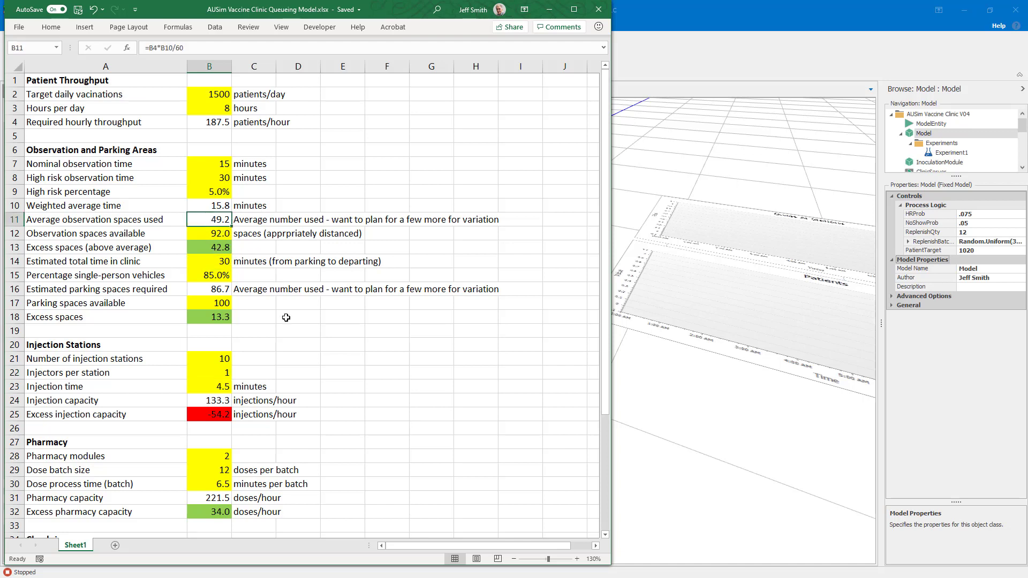